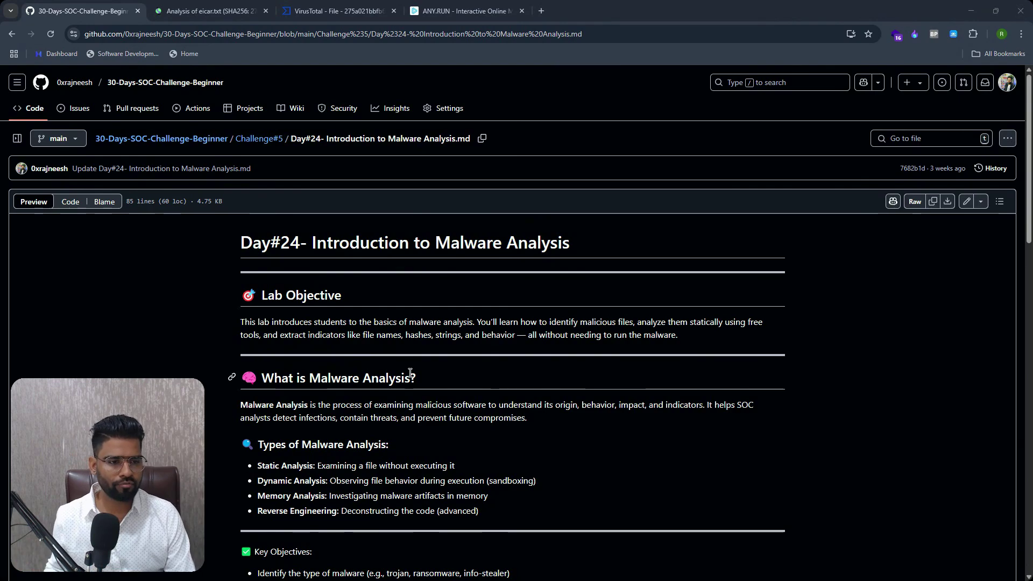
Zoom the Day#24 Introduction to Malware Analysis page in Chrome to 110%.
{"action": "key", "text": "ctrl+plus"}
{"action": "key", "text": "ctrl+plus"}
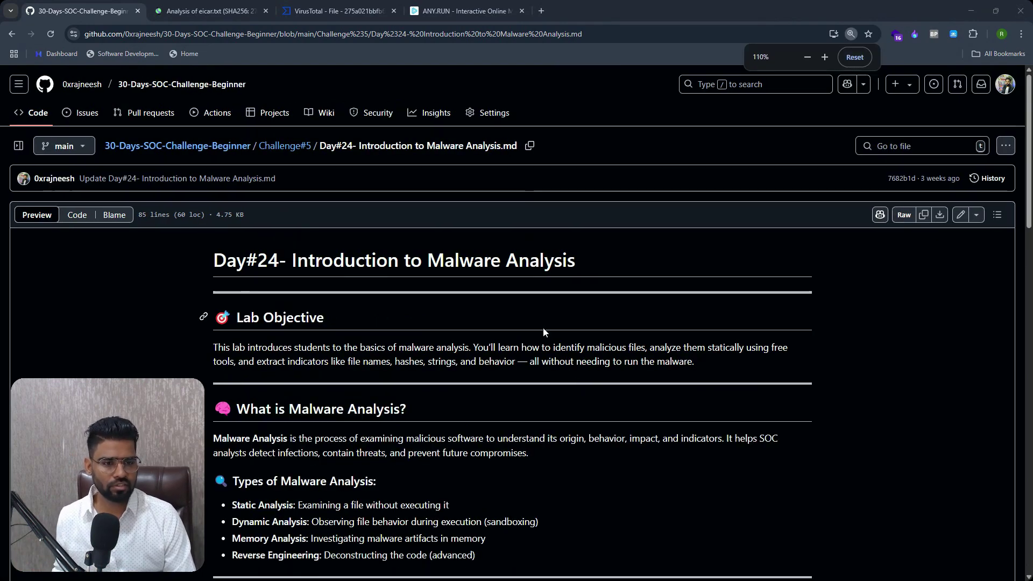
Scroll down and select the 'Types of Malware Analysis:' heading through the end of its four bullets.
{"action": "scroll", "coordinate": [1022, 215], "scroll_direction": "down", "scroll_amount": 1}
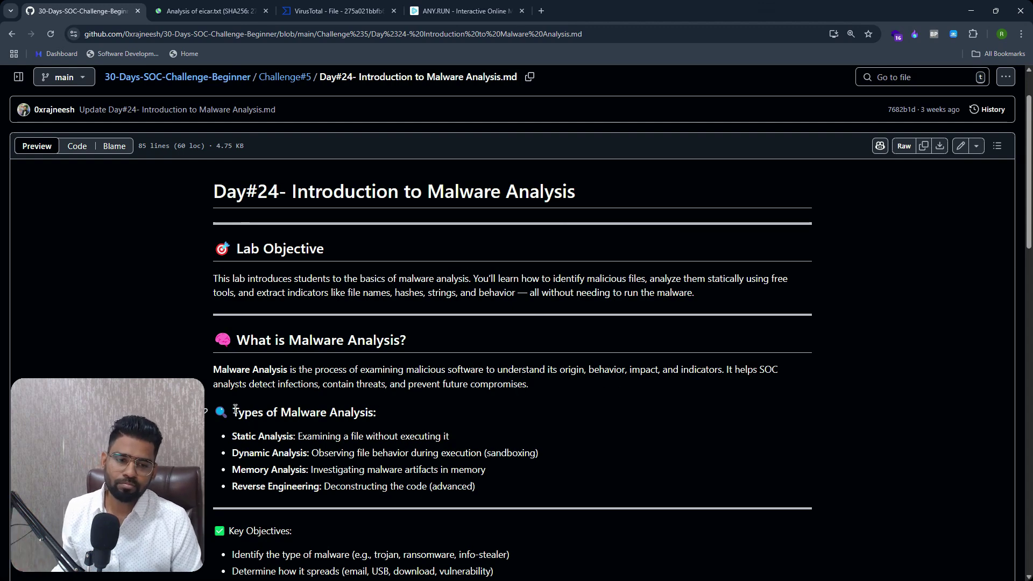
{"action": "left_click_drag", "start_coordinate": [235, 408], "coordinate": [476, 490]}
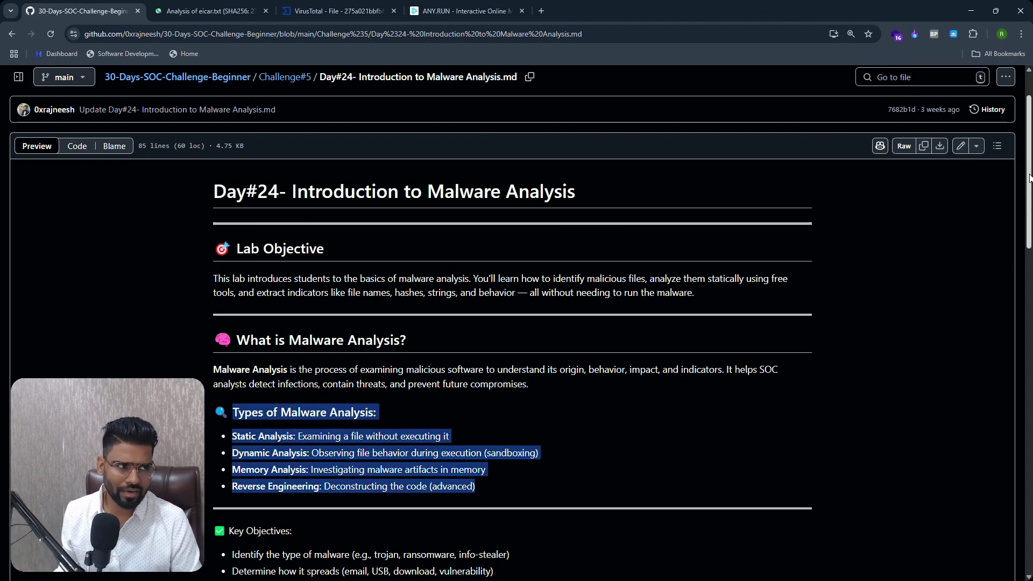
{"action": "scroll", "coordinate": [1029, 177], "scroll_direction": "down", "scroll_amount": 2}
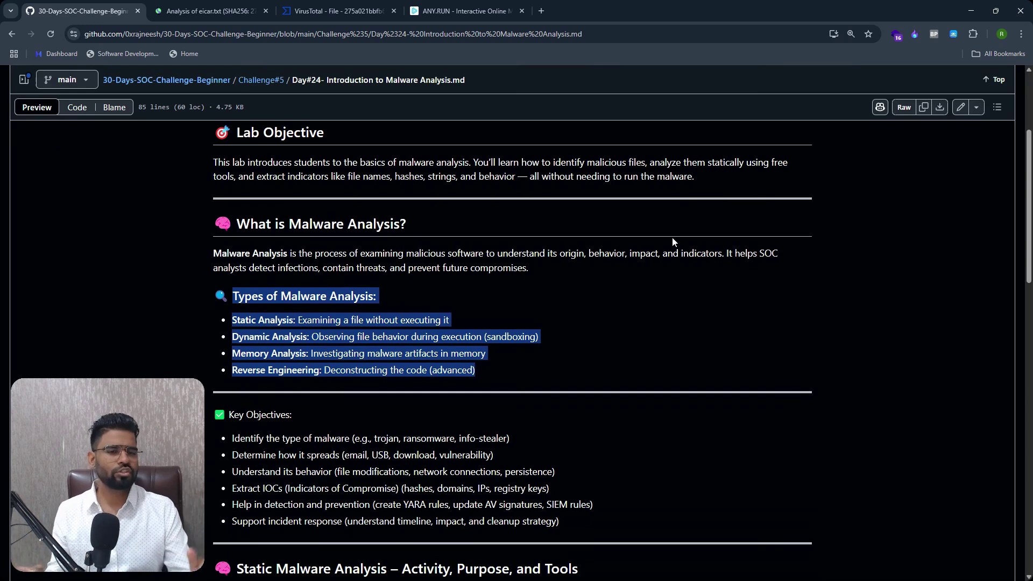
{"action": "left_click", "coordinate": [271, 320]}
{"action": "left_click_drag", "start_coordinate": [443, 321], "coordinate": [173, 305]}
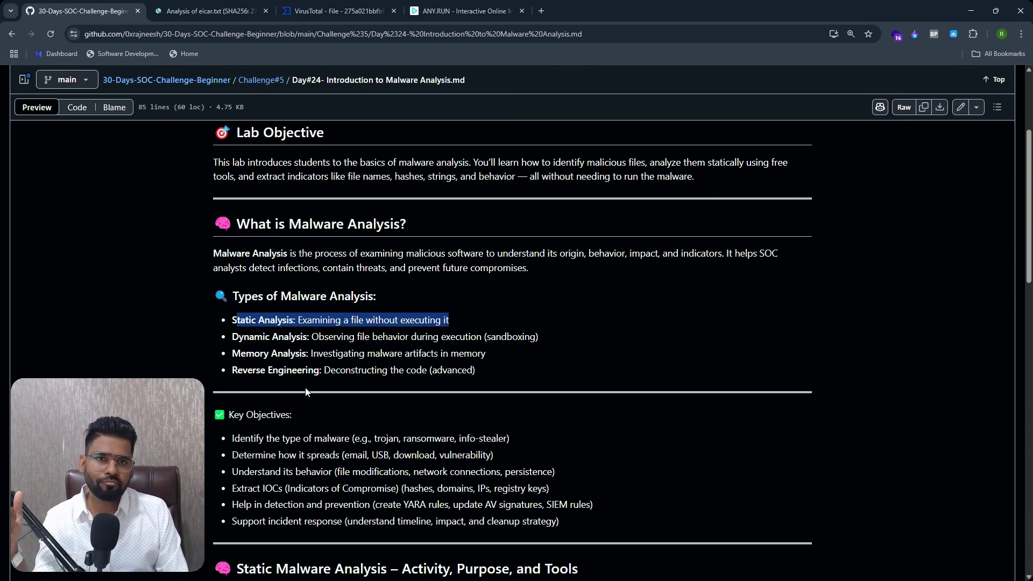
{"action": "triple_click", "coordinate": [250, 336]}
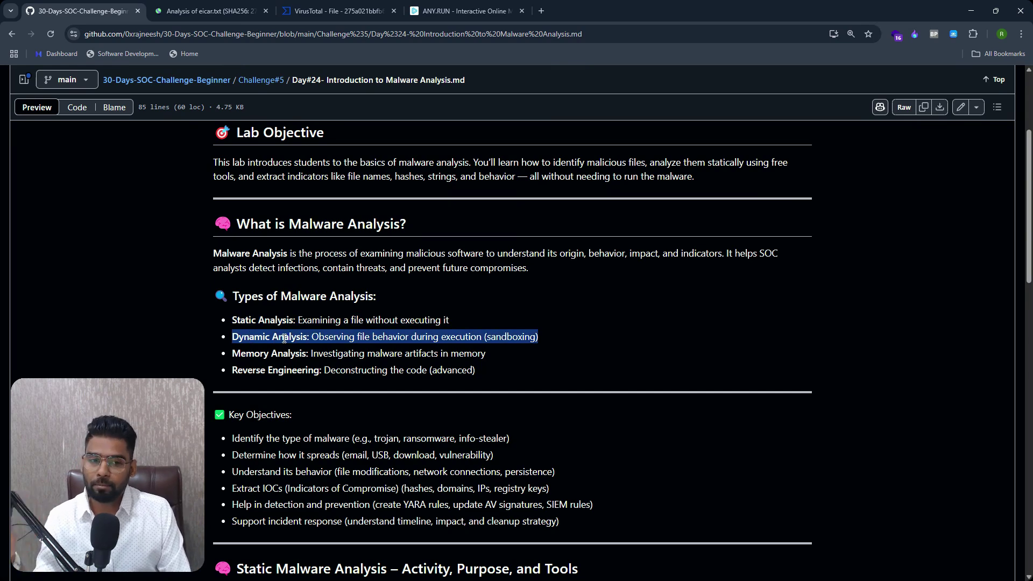
{"action": "left_click", "coordinate": [320, 339]}
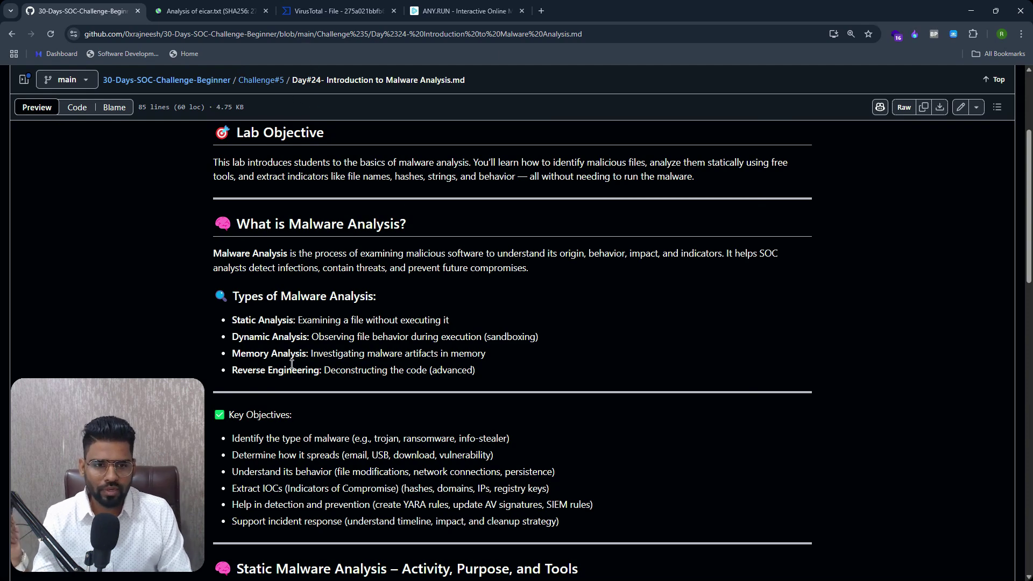
{"action": "triple_click", "coordinate": [271, 356]}
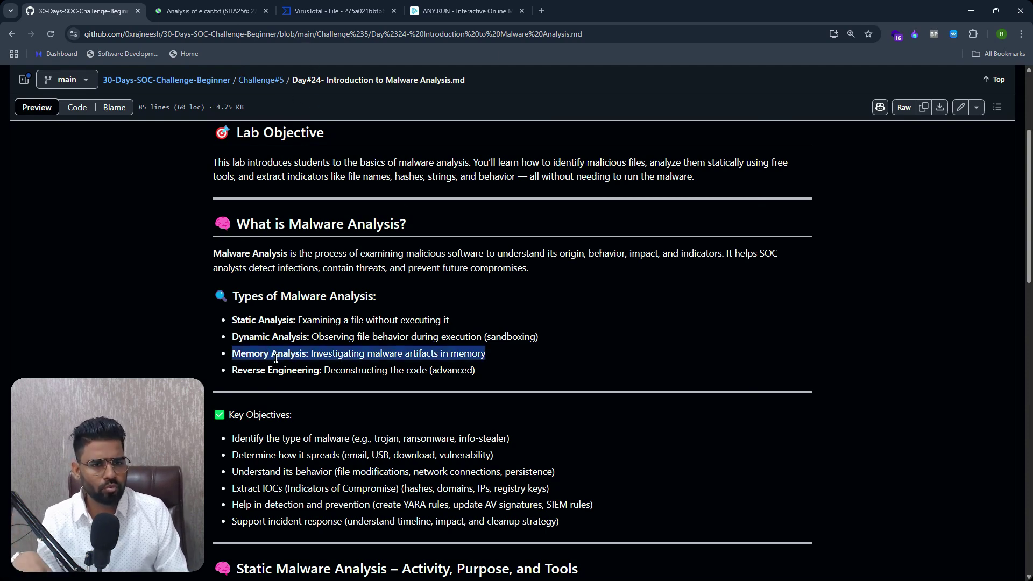
{"action": "left_click", "coordinate": [277, 358]}
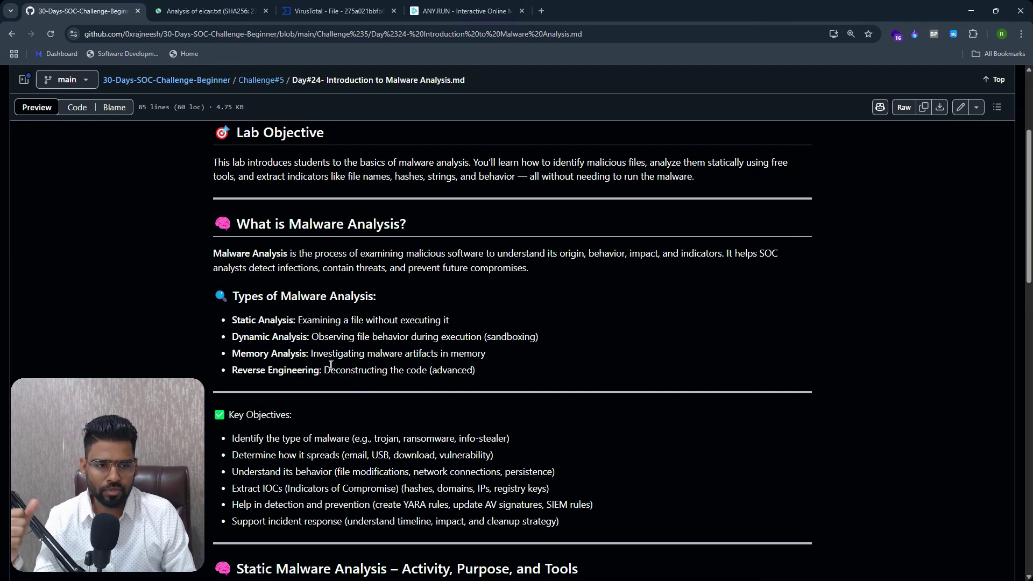
{"action": "left_click_drag", "start_coordinate": [233, 370], "coordinate": [353, 379]}
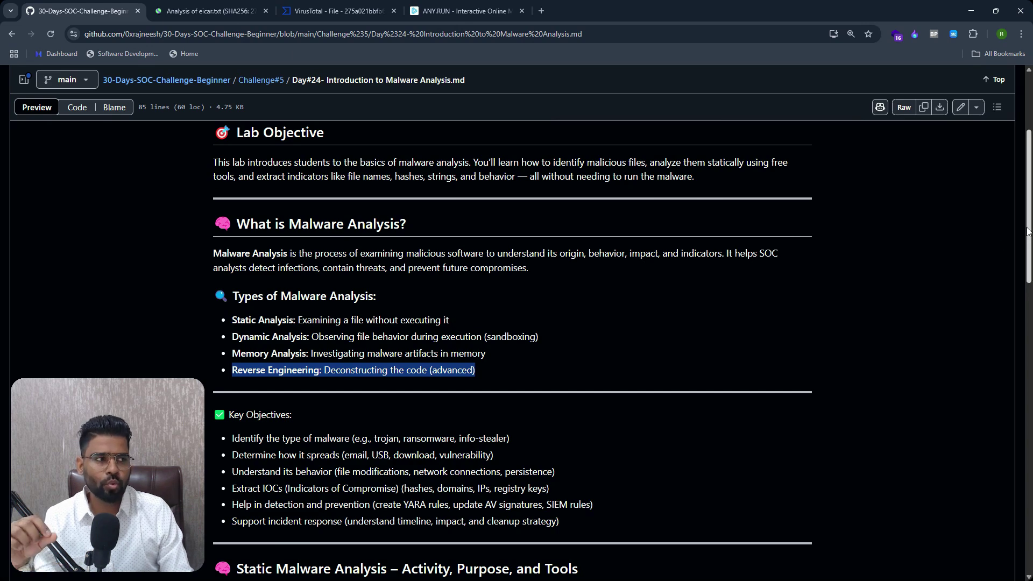
{"action": "left_click_drag", "start_coordinate": [1028, 232], "coordinate": [1028, 248]}
{"action": "left_click", "coordinate": [537, 300]}
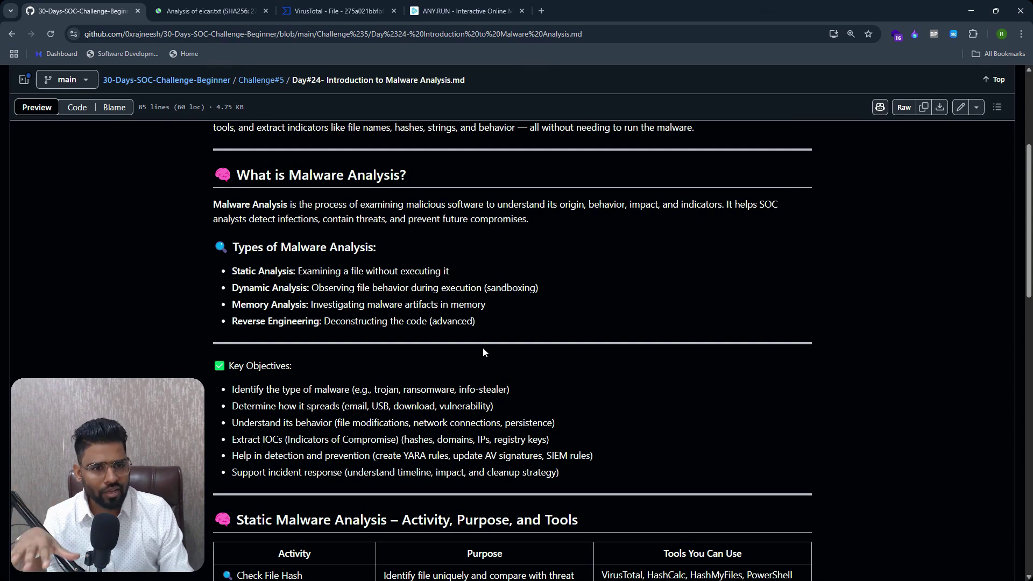
{"action": "scroll", "coordinate": [482, 352], "scroll_direction": "down", "scroll_amount": 5}
{"action": "scroll", "coordinate": [330, 176], "scroll_direction": "up", "scroll_amount": 5}
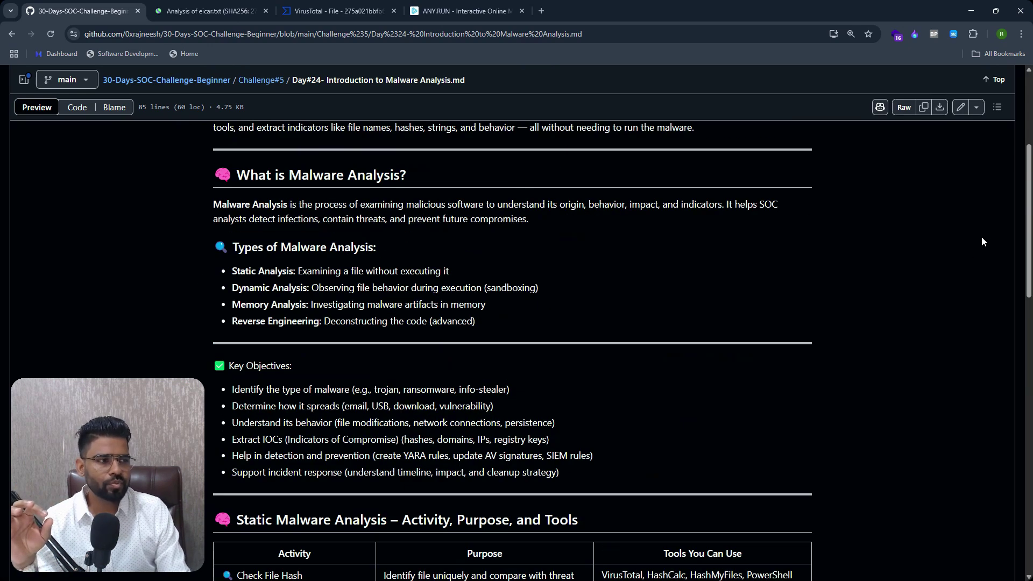
{"action": "left_click_drag", "start_coordinate": [1024, 224], "coordinate": [1023, 283]}
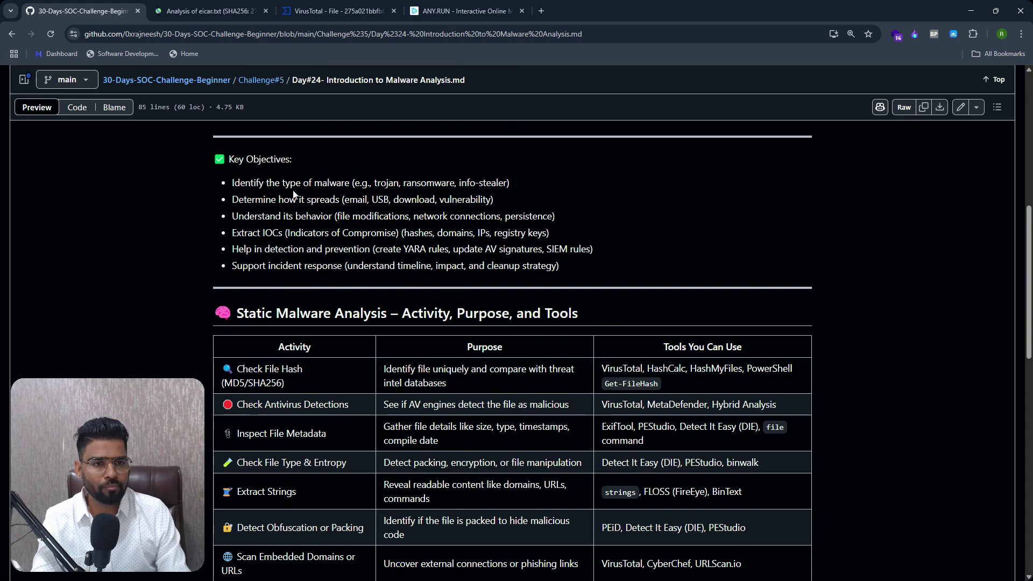
{"action": "left_click_drag", "start_coordinate": [267, 183], "coordinate": [479, 184]}
{"action": "left_click", "coordinate": [487, 185]}
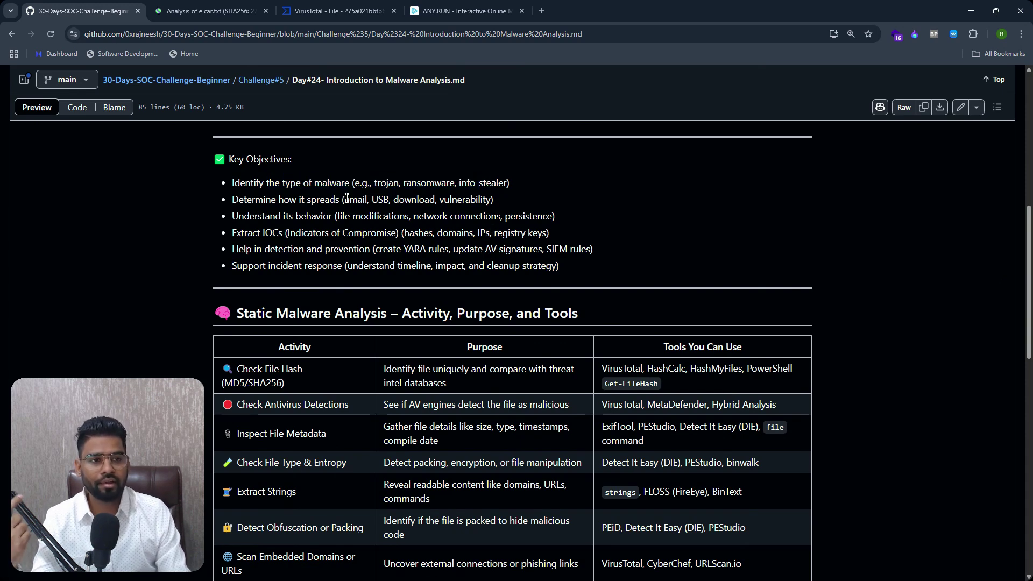
{"action": "left_click_drag", "start_coordinate": [243, 200], "coordinate": [396, 204]}
{"action": "left_click", "coordinate": [395, 204]}
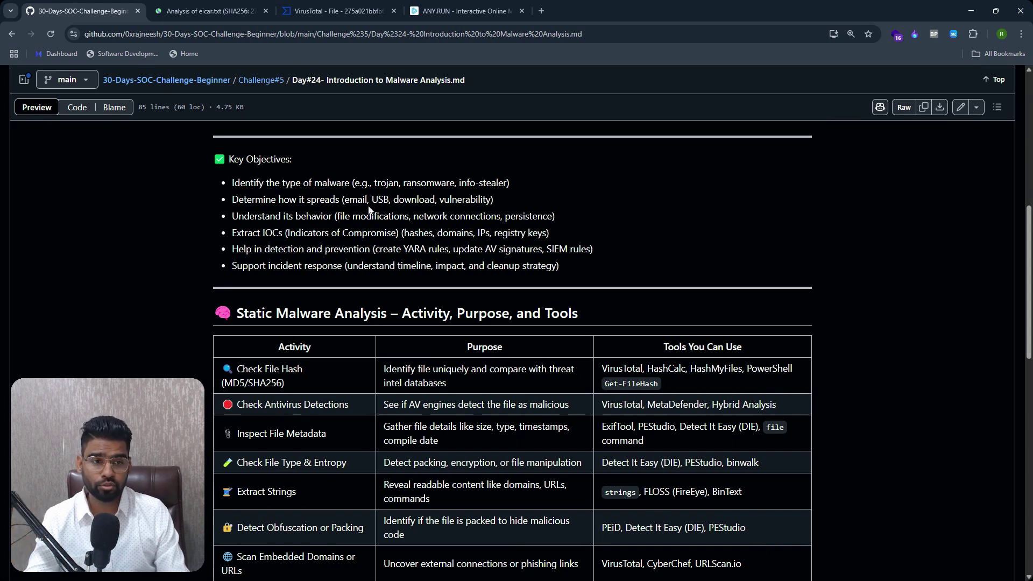
{"action": "left_click_drag", "start_coordinate": [343, 202], "coordinate": [384, 202]}
{"action": "left_click", "coordinate": [399, 202]}
{"action": "double_click", "coordinate": [391, 202]}
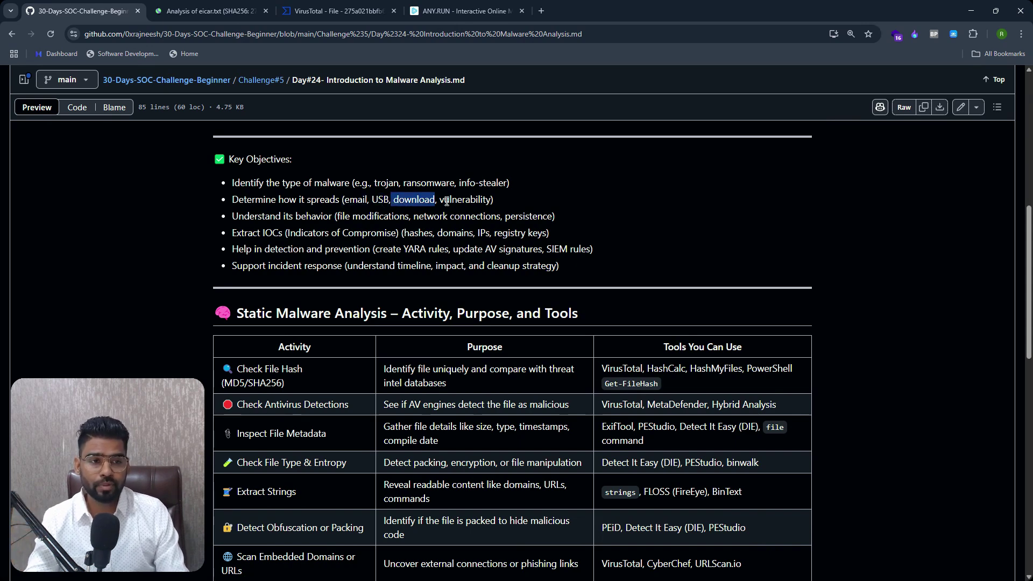
{"action": "left_click_drag", "start_coordinate": [446, 201], "coordinate": [487, 202]}
{"action": "left_click", "coordinate": [487, 202]}
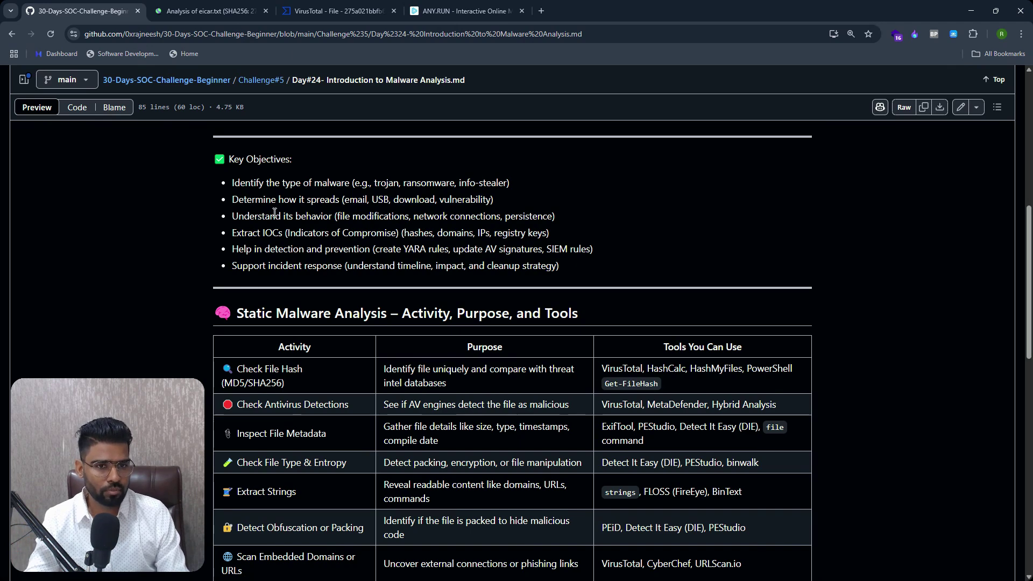
{"action": "left_click_drag", "start_coordinate": [254, 215], "coordinate": [411, 218]}
{"action": "left_click", "coordinate": [322, 221]}
{"action": "left_click", "coordinate": [440, 218]}
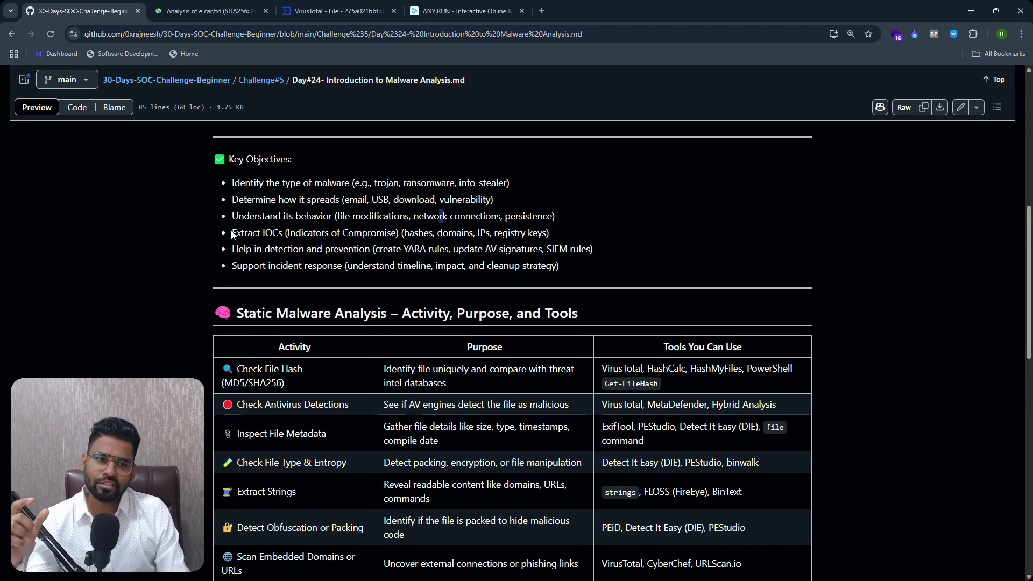
{"action": "left_click_drag", "start_coordinate": [232, 232], "coordinate": [281, 232]}
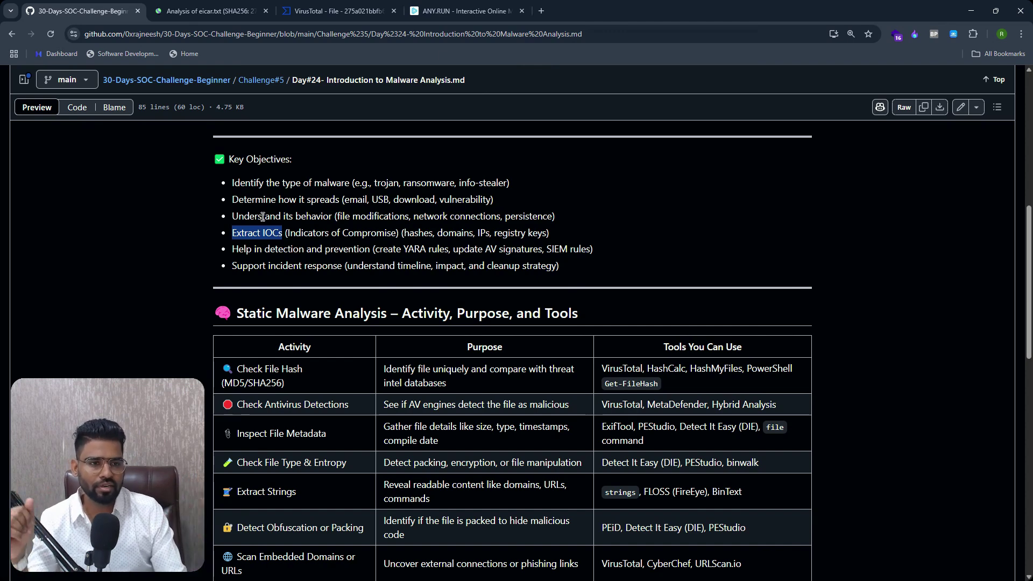
{"action": "left_click_drag", "start_coordinate": [404, 232], "coordinate": [519, 232]}
{"action": "left_click", "coordinate": [450, 231]}
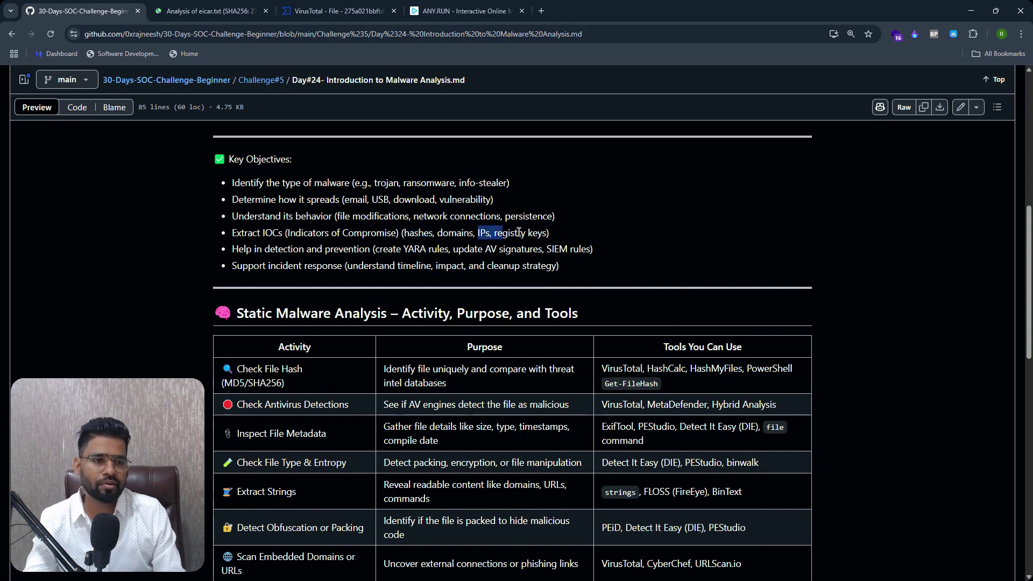
{"action": "left_click", "coordinate": [519, 233]}
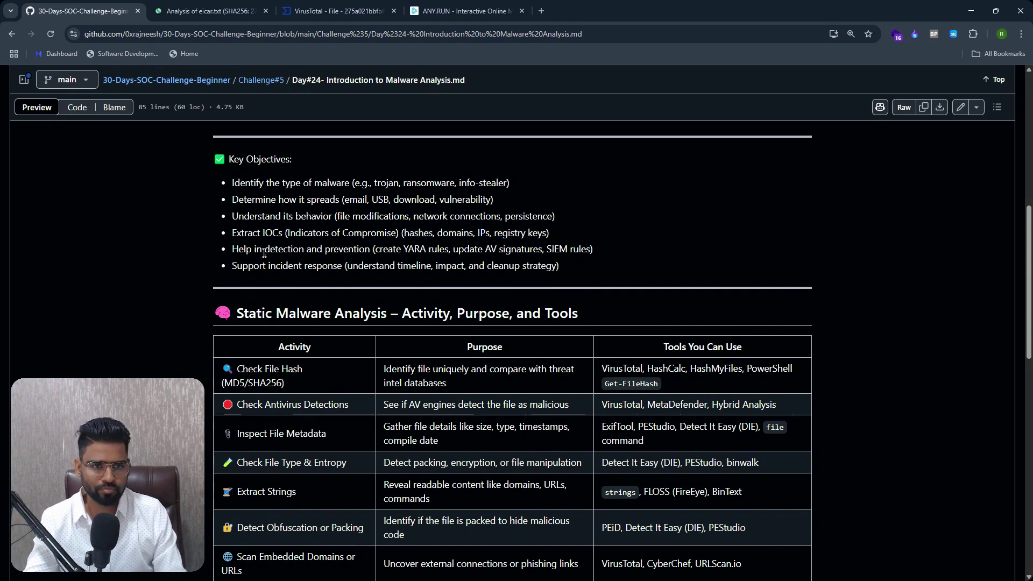
{"action": "left_click_drag", "start_coordinate": [231, 250], "coordinate": [290, 250]}
{"action": "left_click", "coordinate": [295, 260]}
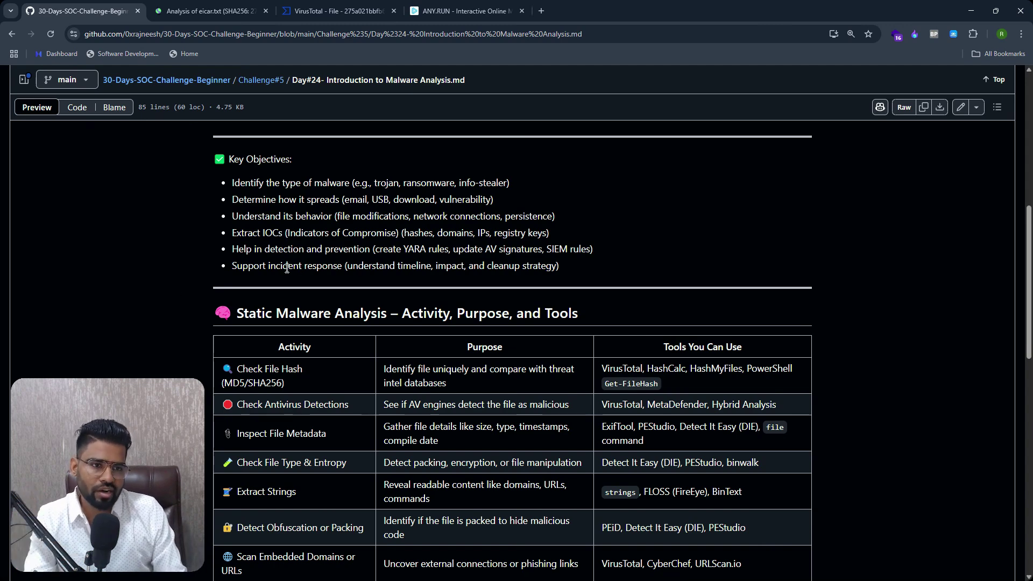
{"action": "left_click_drag", "start_coordinate": [379, 250], "coordinate": [432, 253]}
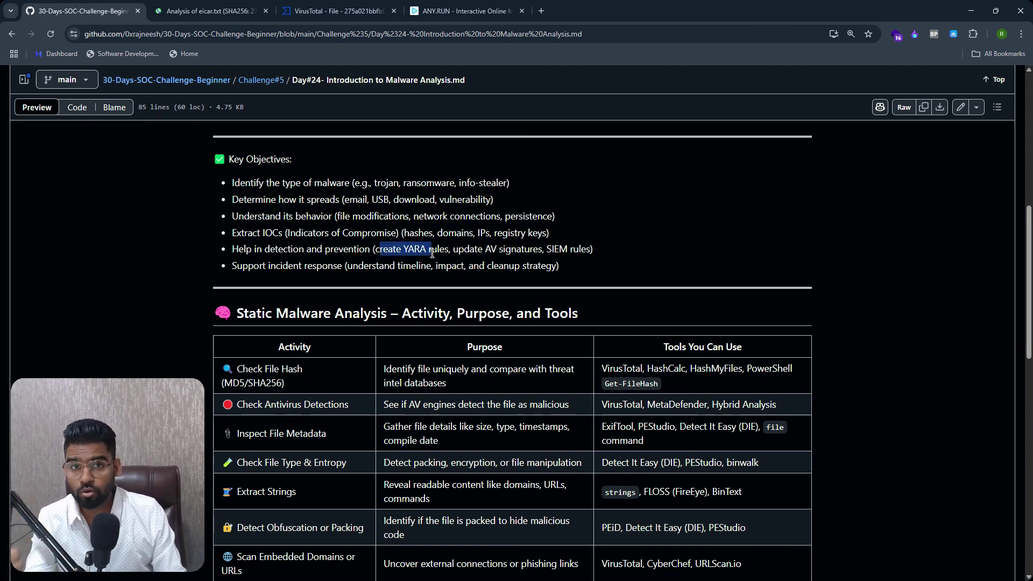
{"action": "left_click", "coordinate": [455, 261]}
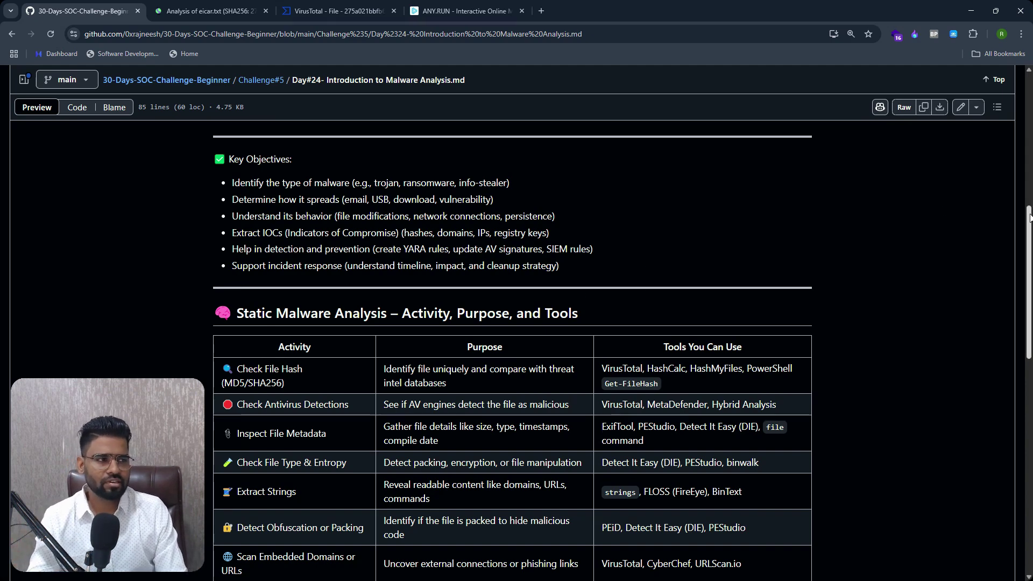
{"action": "scroll", "coordinate": [456, 239], "scroll_direction": "down", "scroll_amount": 3}
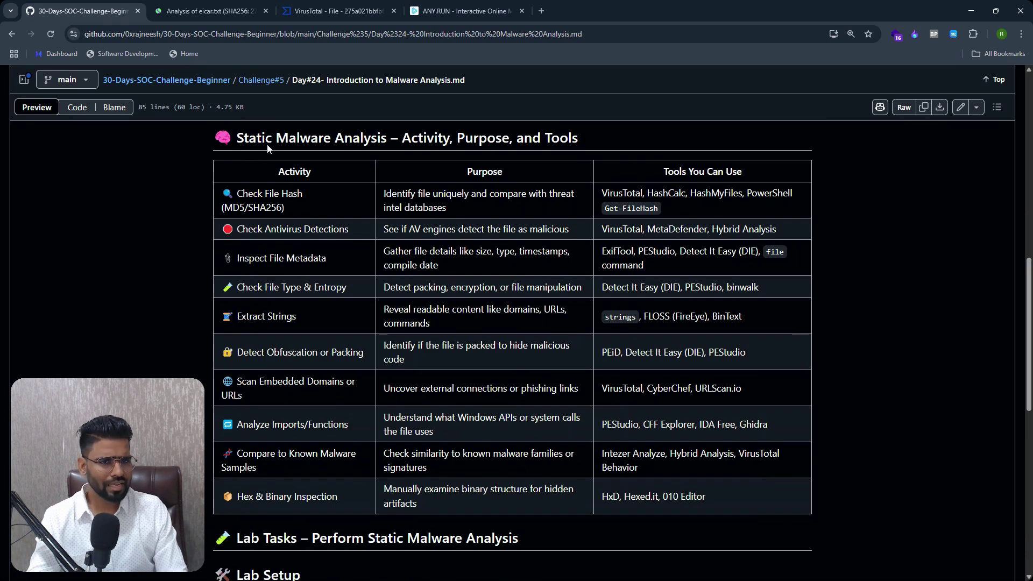
{"action": "left_click_drag", "start_coordinate": [237, 138], "coordinate": [572, 139]}
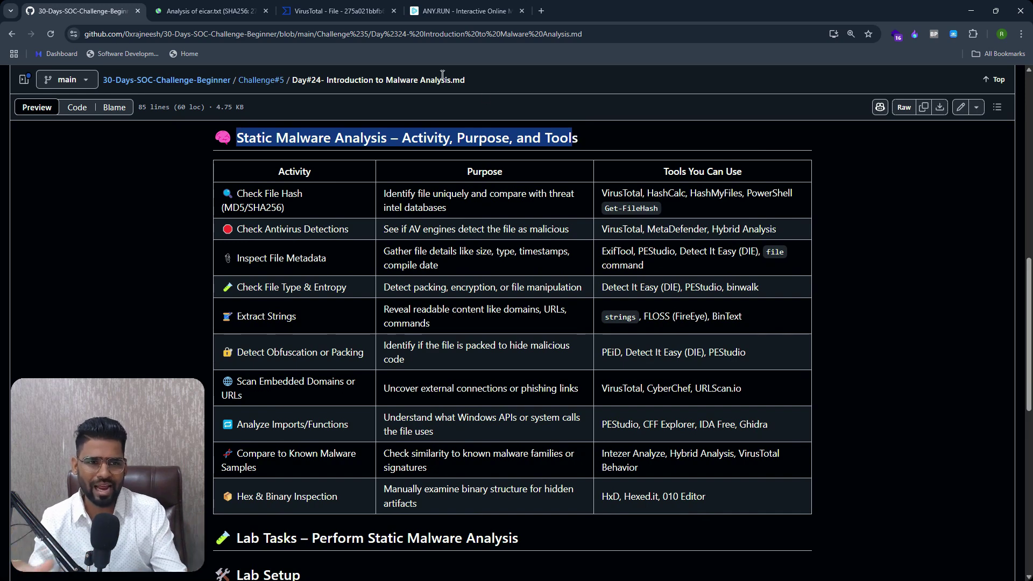
{"action": "left_click", "coordinate": [275, 205]}
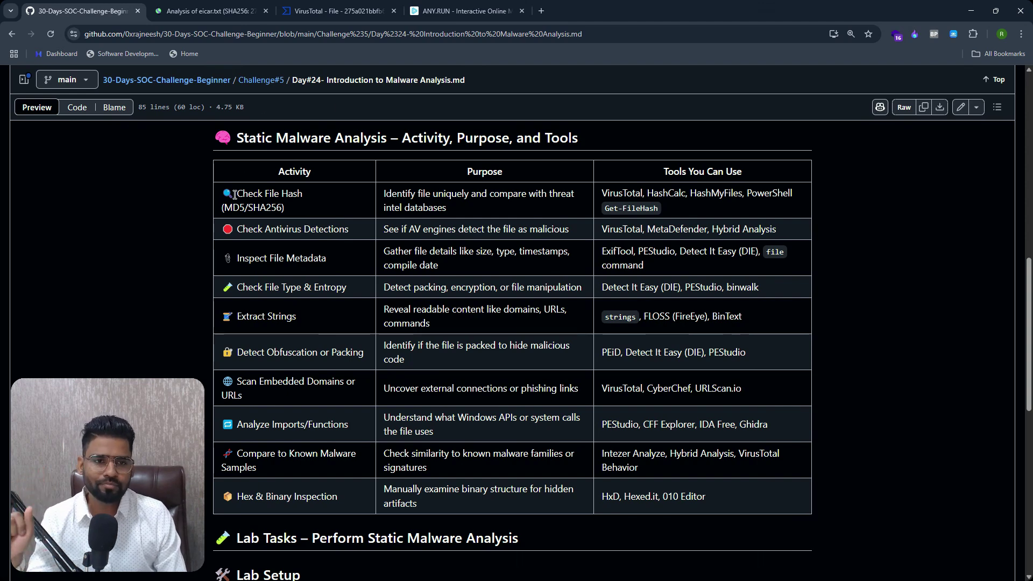
{"action": "left_click_drag", "start_coordinate": [235, 194], "coordinate": [288, 210]}
{"action": "left_click", "coordinate": [287, 211]}
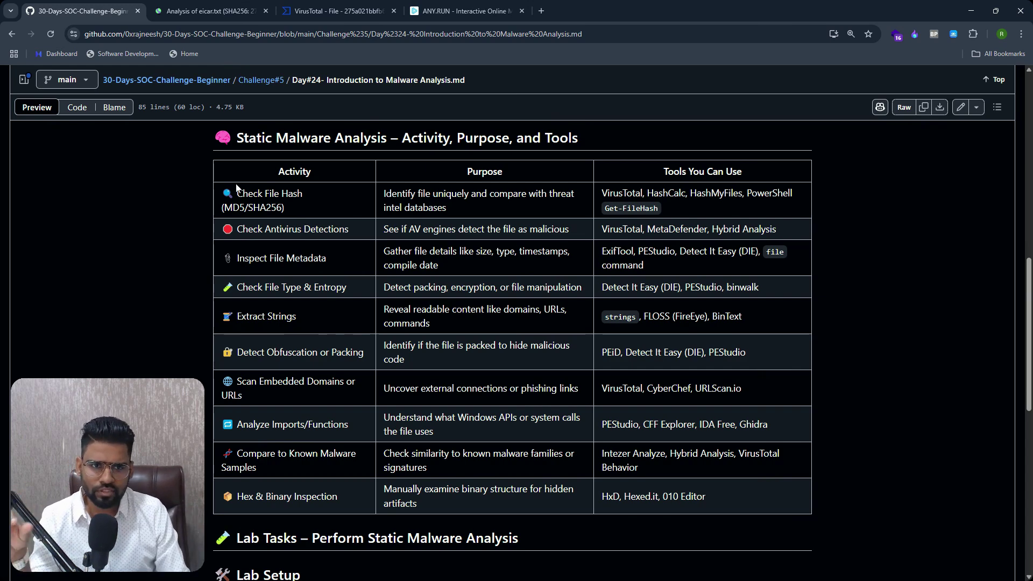
{"action": "double_click", "coordinate": [234, 208]}
{"action": "double_click", "coordinate": [257, 208]}
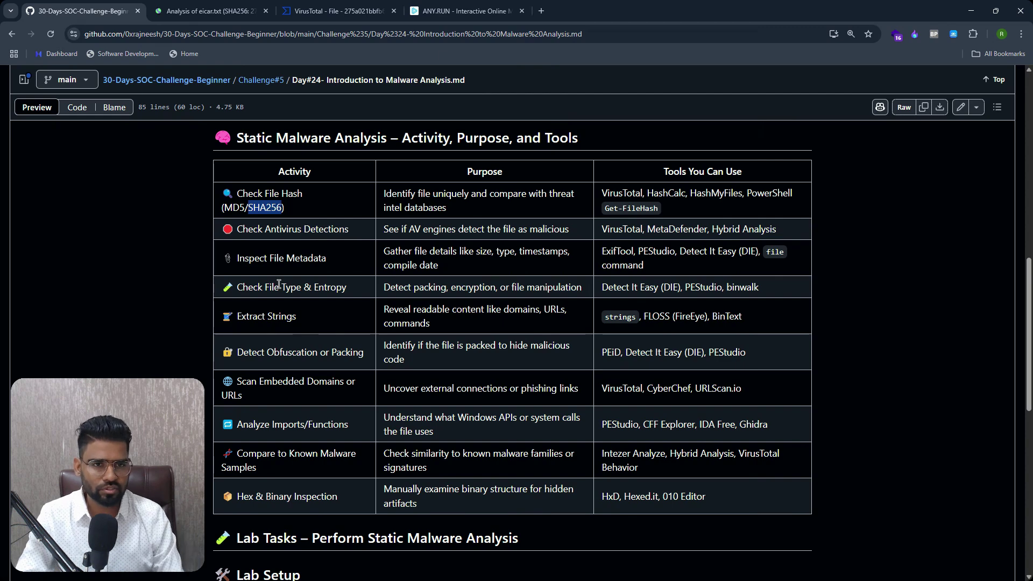
Highlight the Check File Hash, Check Antivirus Detections and Inspect File Metadata activities and their tools.
{"action": "left_click", "coordinate": [243, 207]}
{"action": "left_click_drag", "start_coordinate": [235, 193], "coordinate": [297, 211]}
{"action": "left_click", "coordinate": [297, 211]}
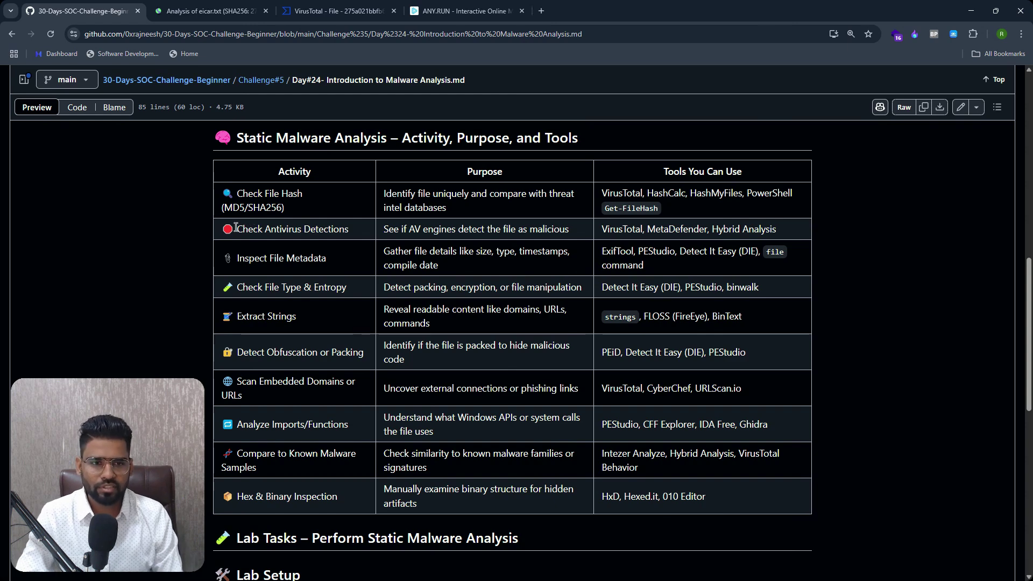
{"action": "left_click_drag", "start_coordinate": [235, 228], "coordinate": [326, 258]}
{"action": "left_click", "coordinate": [348, 227]}
{"action": "left_click", "coordinate": [266, 235]}
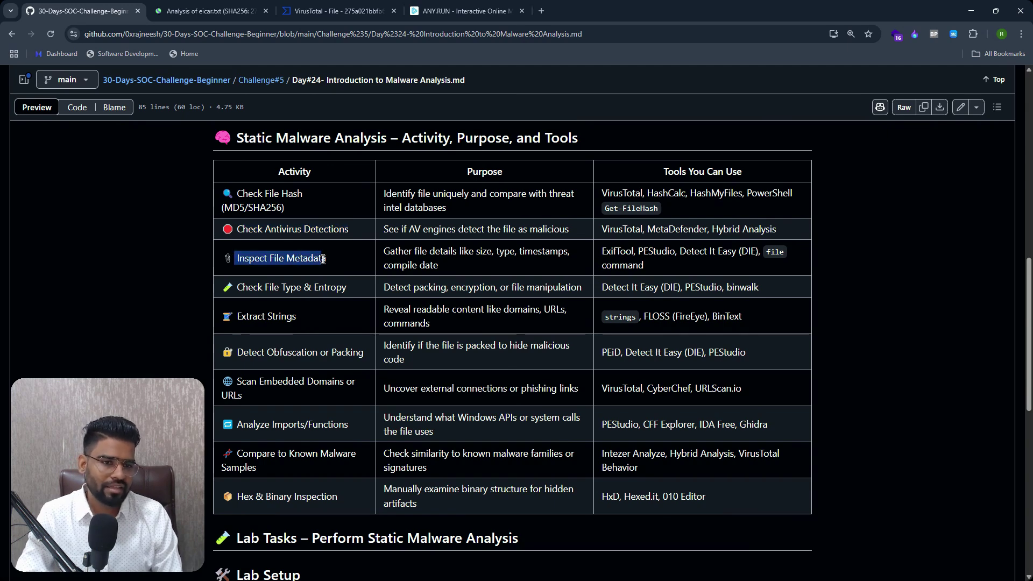
{"action": "left_click", "coordinate": [325, 259]}
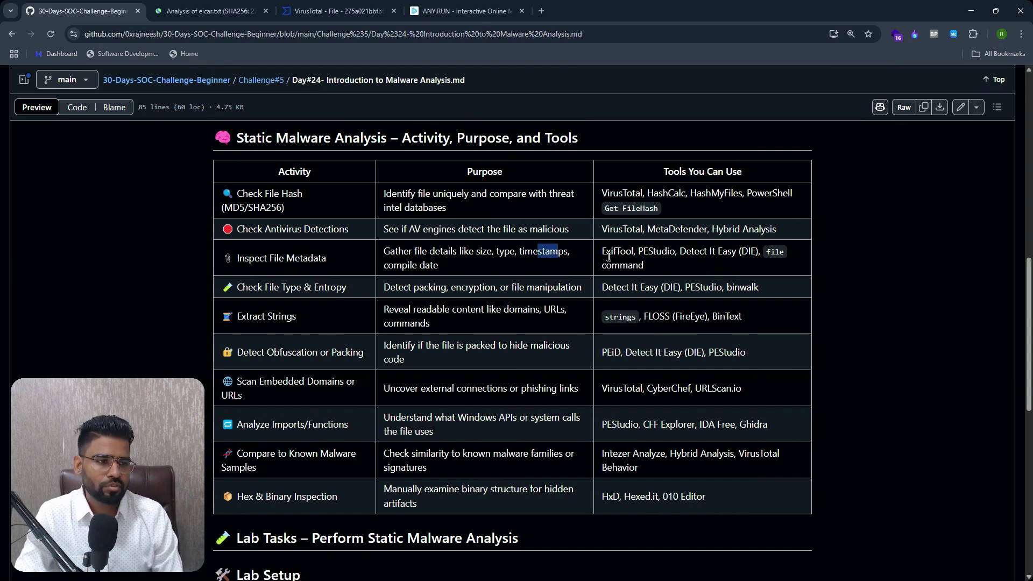
{"action": "left_click_drag", "start_coordinate": [602, 251], "coordinate": [644, 267]}
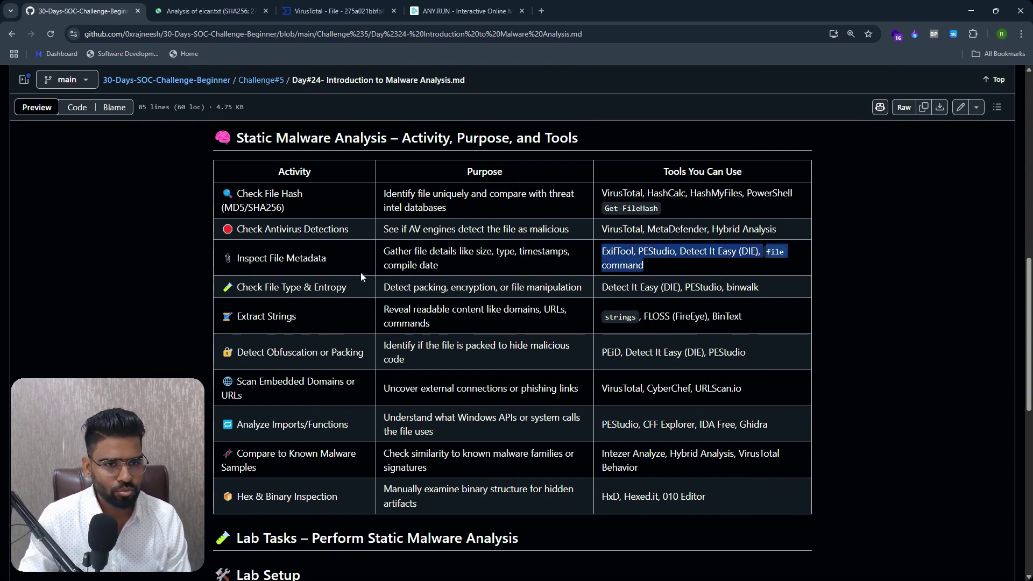
Highlight Check File Type & Entropy, its tools Detect It Easy (DIE) and PEStudio, and Extract Strings.
{"action": "left_click_drag", "start_coordinate": [243, 287], "coordinate": [445, 291]}
{"action": "left_click", "coordinate": [339, 304]}
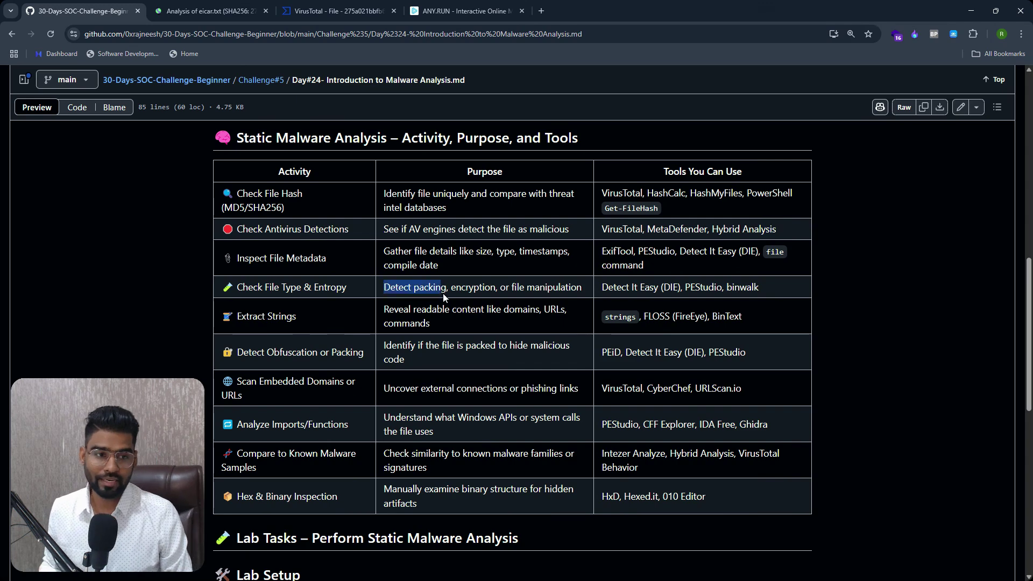
{"action": "left_click", "coordinate": [459, 291]}
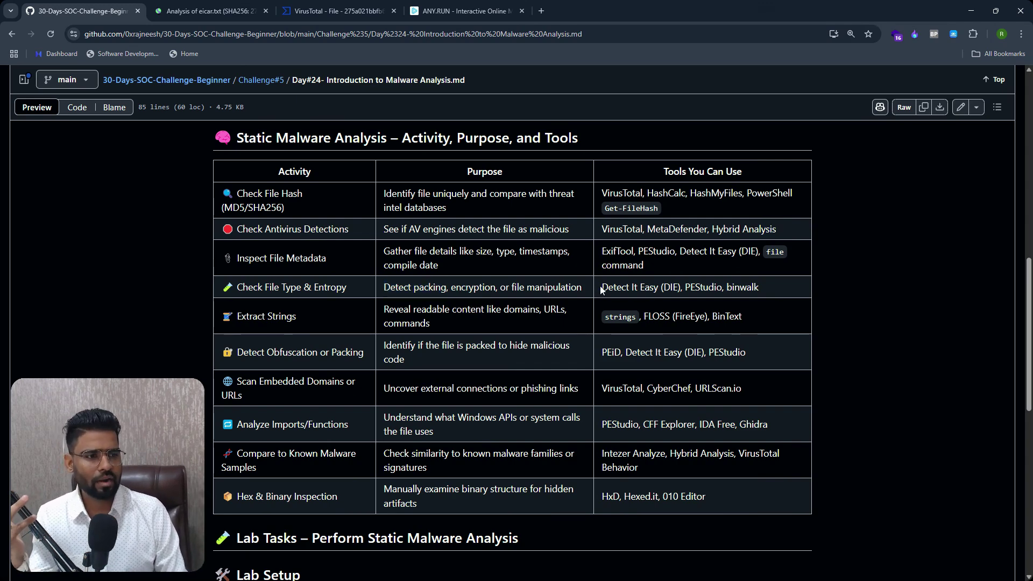
{"action": "left_click_drag", "start_coordinate": [601, 288], "coordinate": [721, 287]}
{"action": "left_click", "coordinate": [720, 286]}
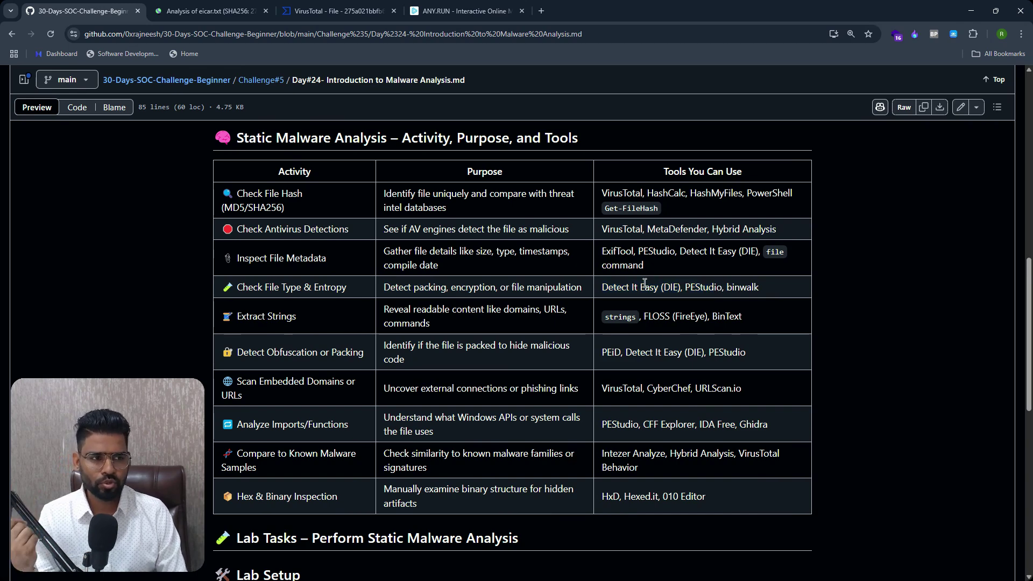
{"action": "left_click_drag", "start_coordinate": [229, 314], "coordinate": [302, 318]}
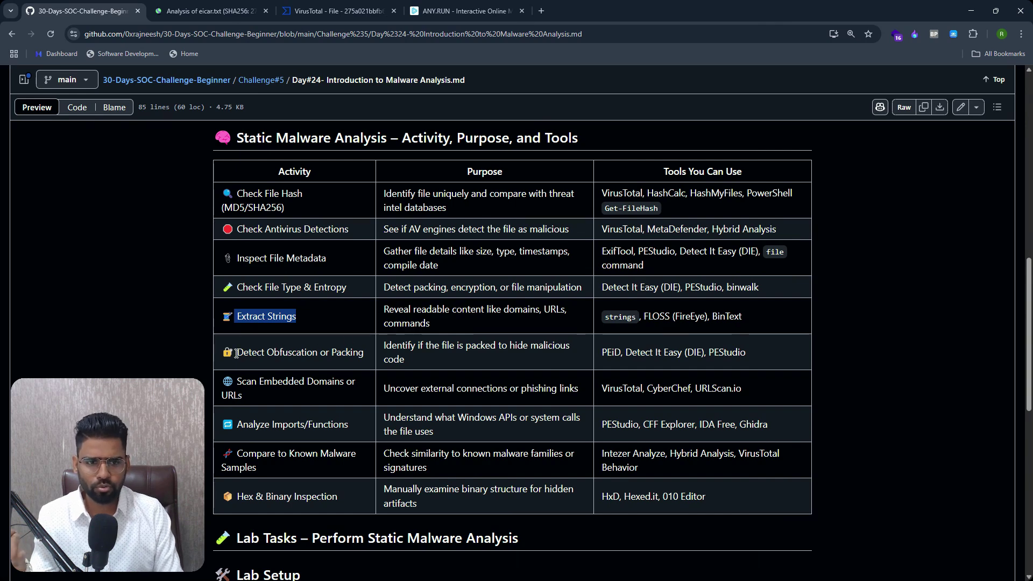
Highlight the Detect Obfuscation or Packing and Scan Embedded Domains rows of the activity table.
{"action": "left_click_drag", "start_coordinate": [236, 353], "coordinate": [344, 356]}
{"action": "left_click", "coordinate": [355, 356]}
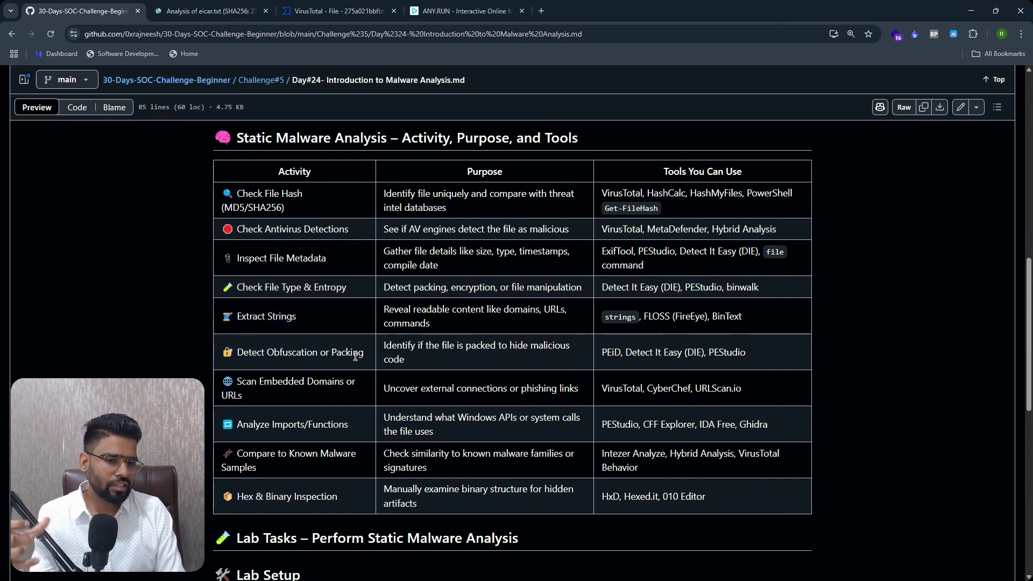
{"action": "left_click_drag", "start_coordinate": [240, 379], "coordinate": [334, 374]}
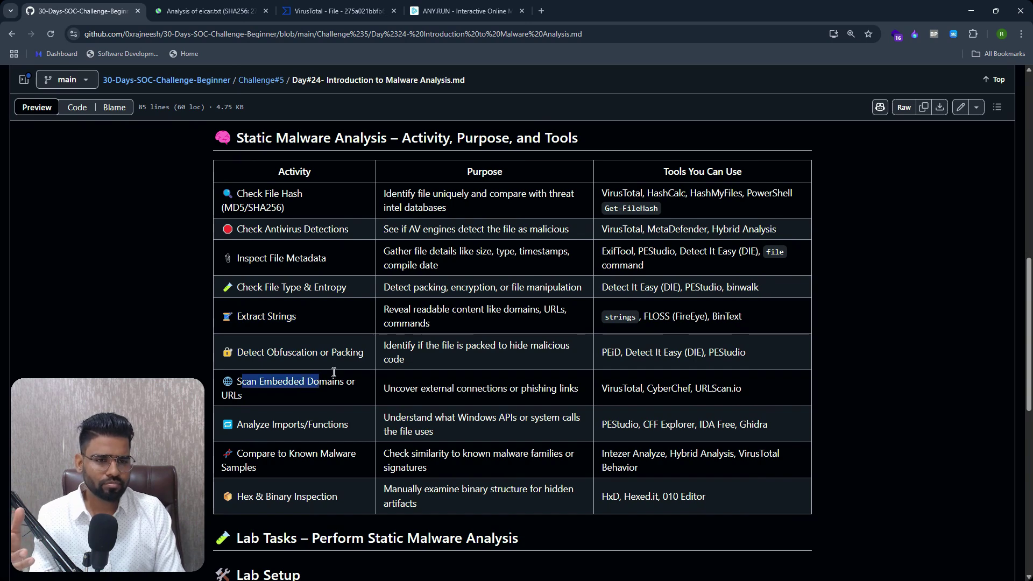
{"action": "left_click", "coordinate": [334, 374]}
{"action": "left_click_drag", "start_coordinate": [237, 311], "coordinate": [467, 370]}
{"action": "left_click", "coordinate": [467, 370]}
{"action": "left_click_drag", "start_coordinate": [756, 357], "coordinate": [236, 315]}
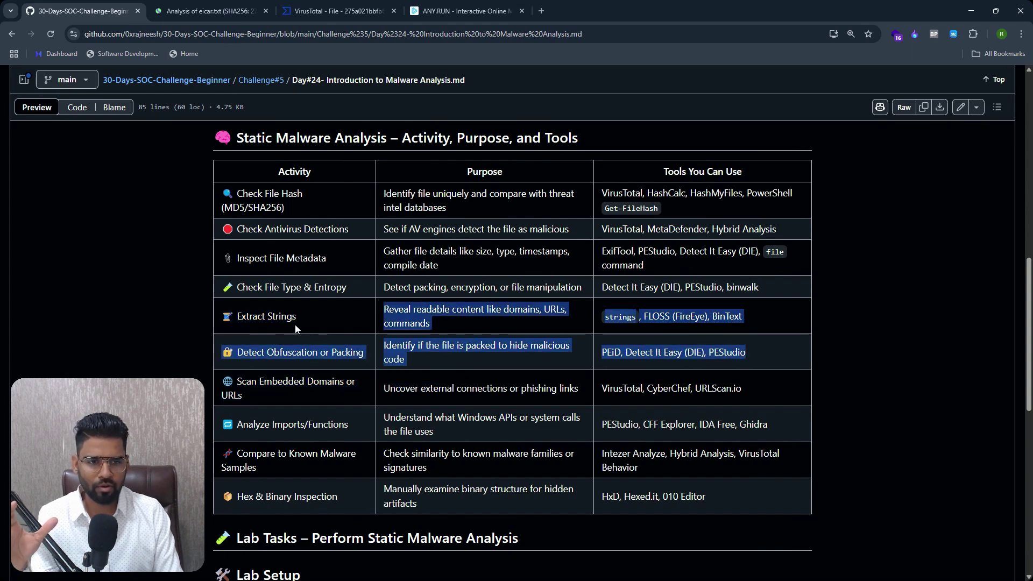
{"action": "left_click", "coordinate": [285, 378]}
Highlight the Scan Embedded Domains or URLs, Analyze Imports/Functions and Compare to Known Malware Samples rows.
{"action": "left_click_drag", "start_coordinate": [236, 380], "coordinate": [321, 400]}
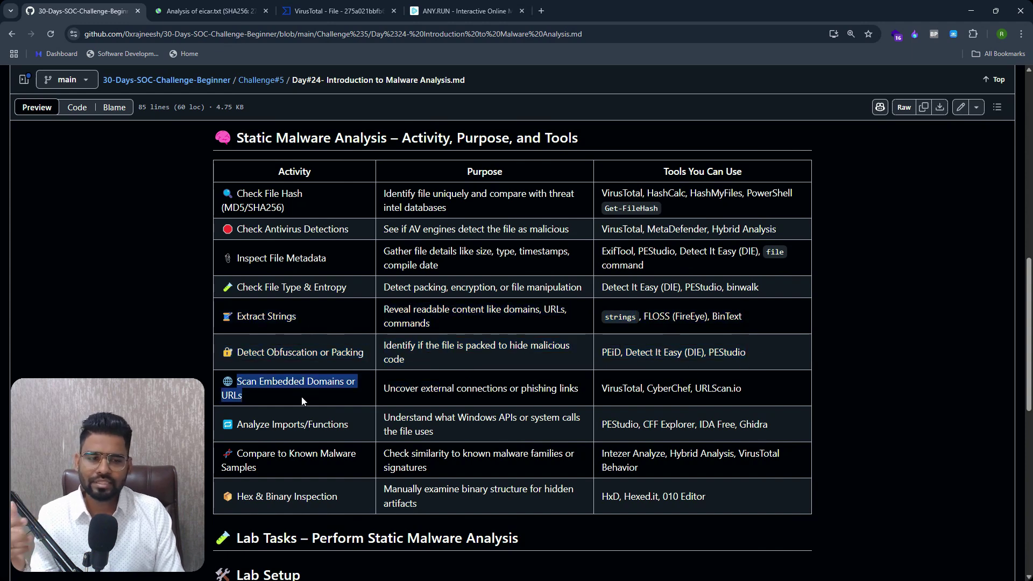
{"action": "left_click", "coordinate": [322, 401]}
{"action": "left_click_drag", "start_coordinate": [234, 425], "coordinate": [354, 428]}
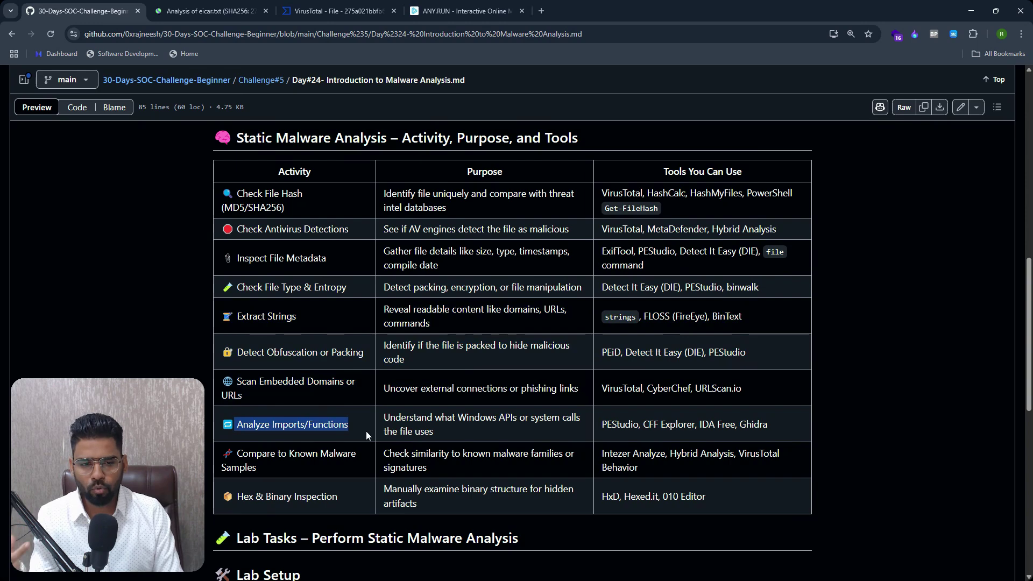
{"action": "left_click", "coordinate": [366, 431]}
{"action": "left_click_drag", "start_coordinate": [237, 454], "coordinate": [308, 473]}
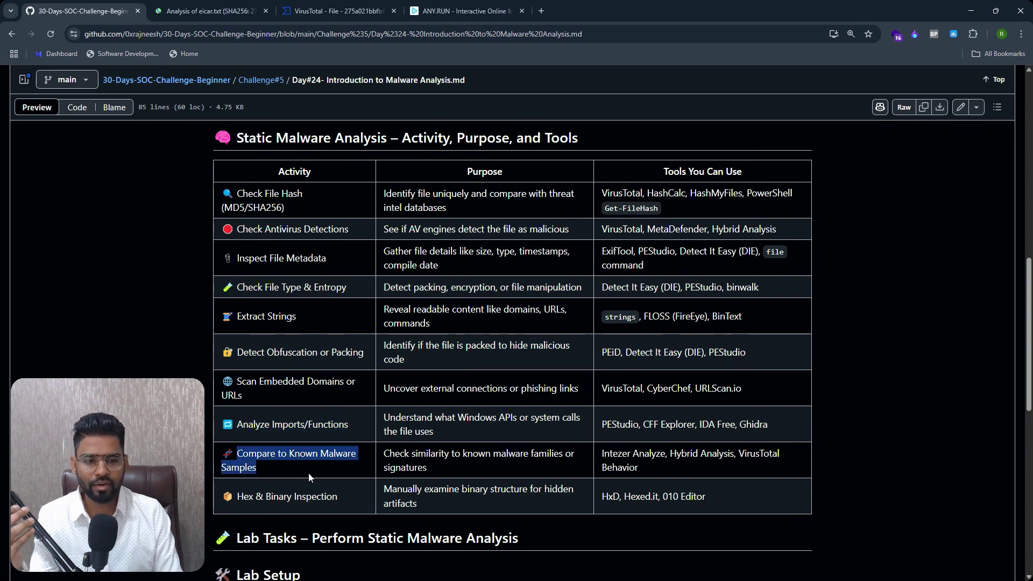
{"action": "left_click", "coordinate": [310, 469]}
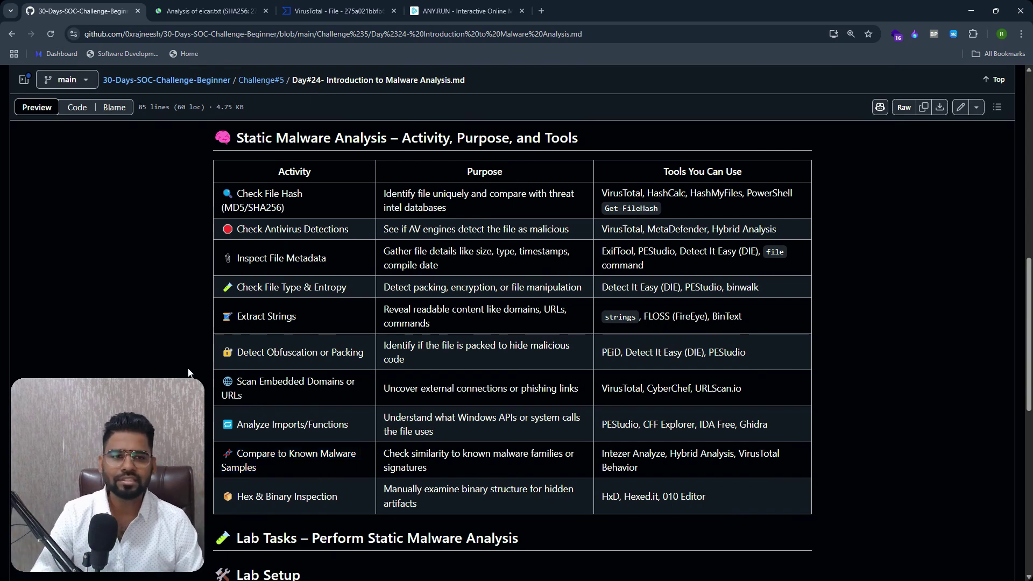
Scroll down to Lab Setup and highlight its opening sentence about the EICAR test file.
{"action": "scroll", "coordinate": [189, 369], "scroll_direction": "down", "scroll_amount": 5}
{"action": "left_click_drag", "start_coordinate": [220, 304], "coordinate": [326, 300]}
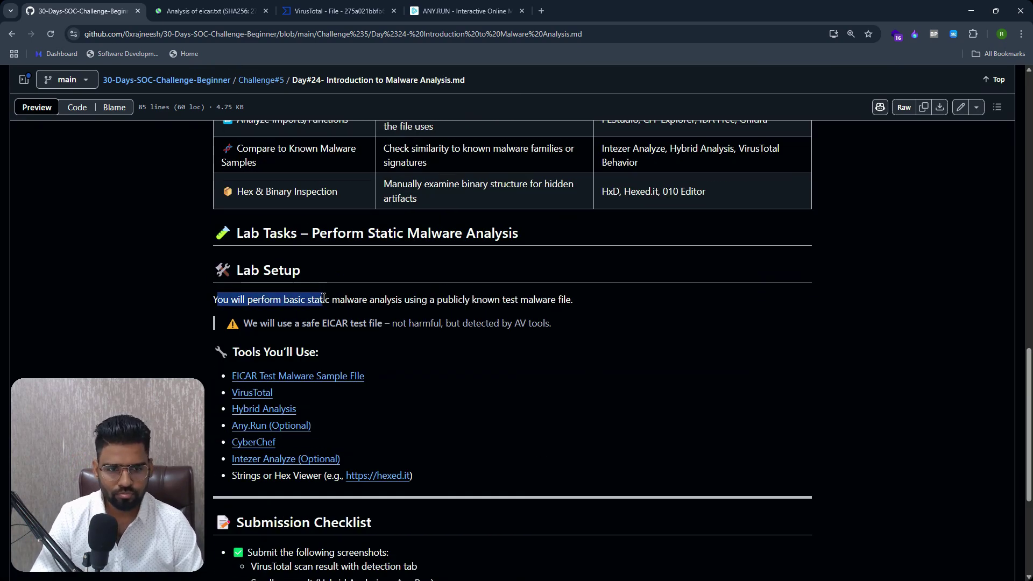
{"action": "left_click", "coordinate": [323, 300]}
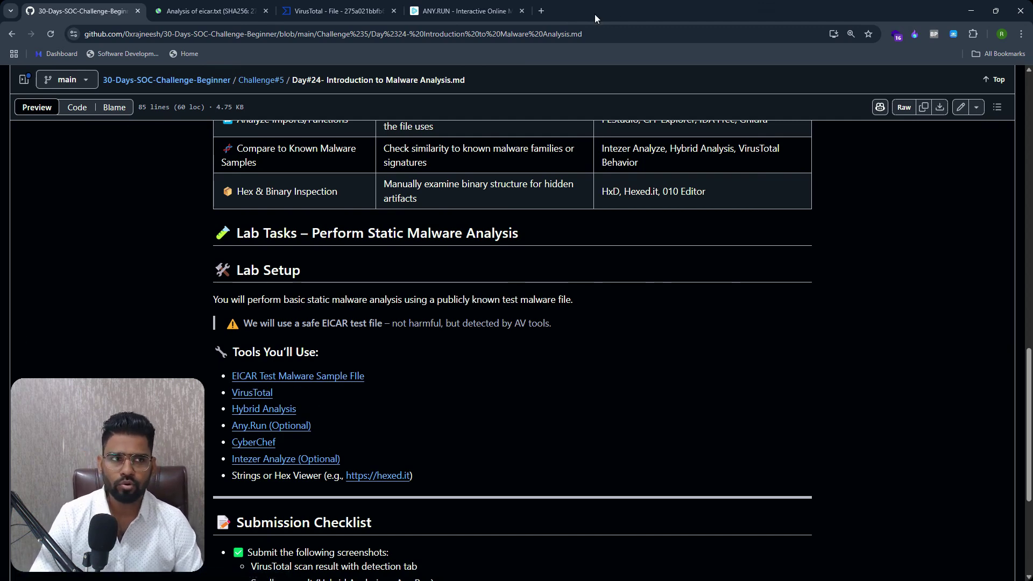
{"action": "left_click", "coordinate": [536, 12]}
{"action": "type", "text": "eicar"}
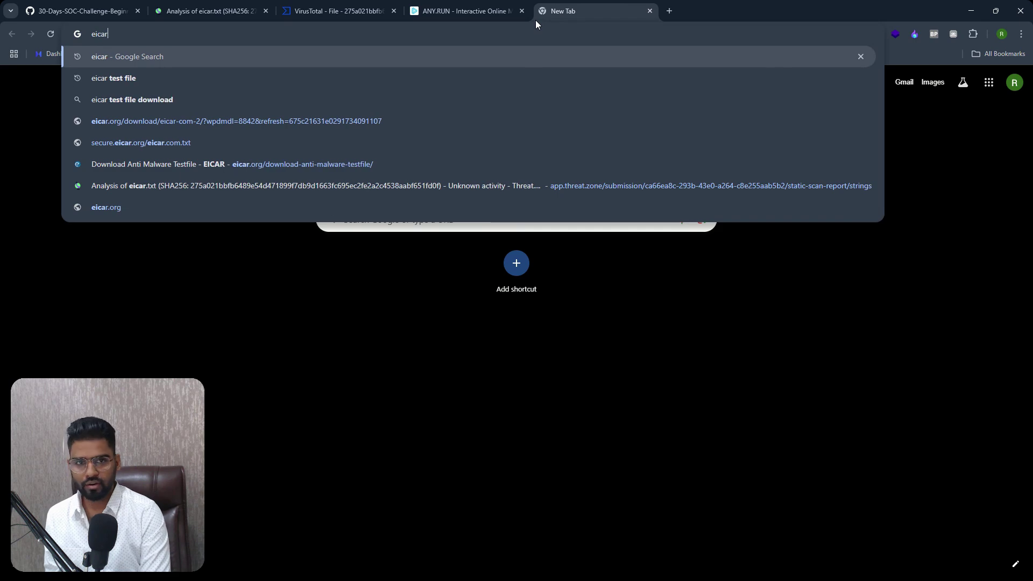
{"action": "key", "text": "Down"}
{"action": "key", "text": "Return"}
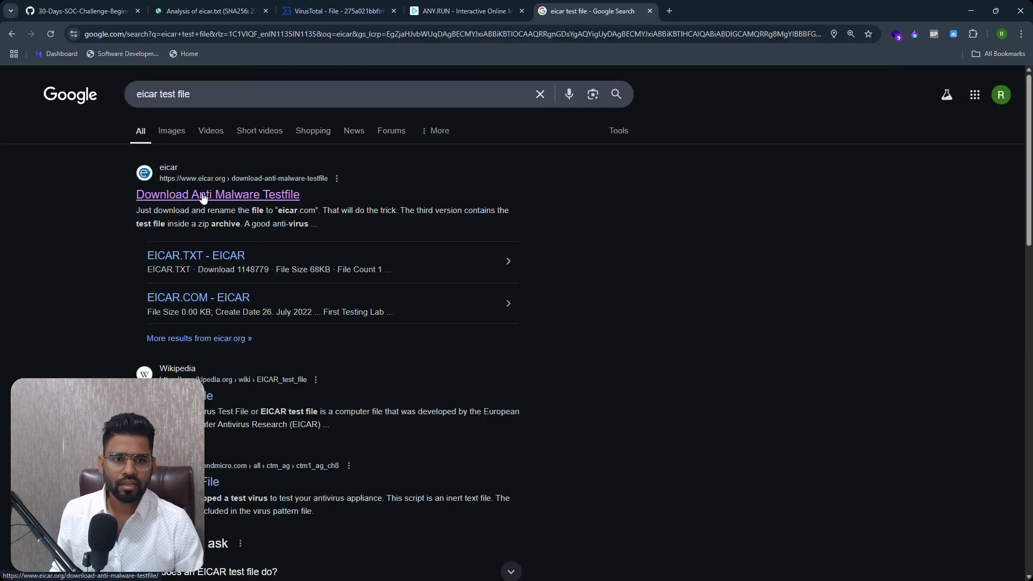
{"action": "left_click", "coordinate": [202, 197]}
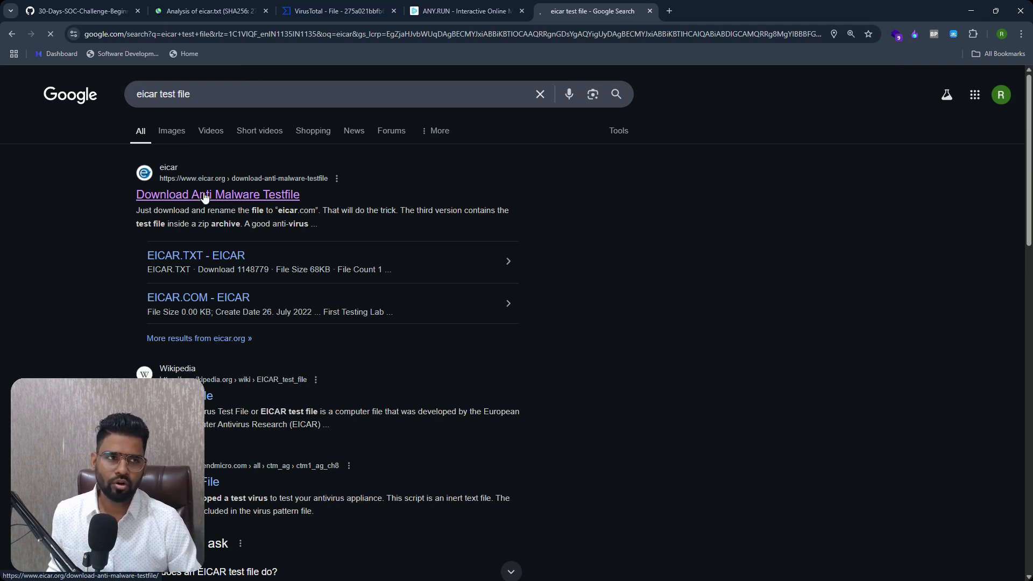
{"action": "left_click", "coordinate": [650, 11]}
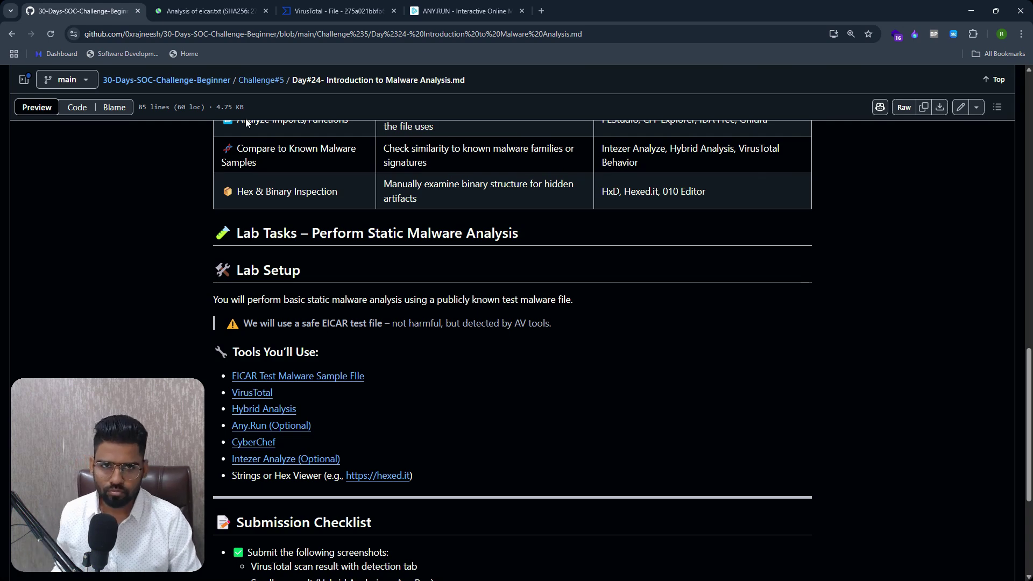
{"action": "scroll", "coordinate": [350, 412], "scroll_direction": "down", "scroll_amount": 4}
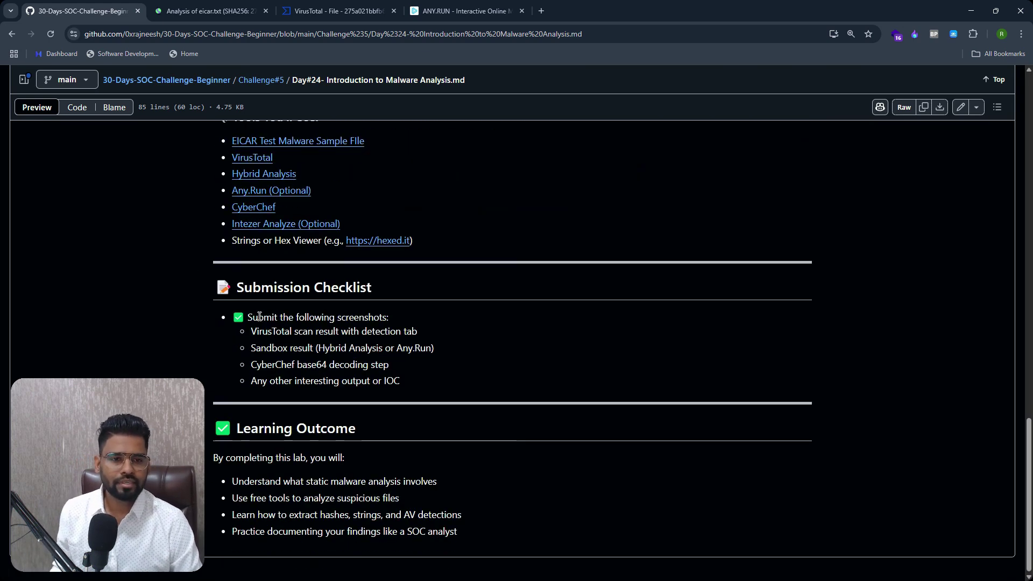
{"action": "left_click_drag", "start_coordinate": [258, 317], "coordinate": [412, 361]}
{"action": "left_click", "coordinate": [449, 381]}
{"action": "left_click_drag", "start_coordinate": [279, 331], "coordinate": [420, 376]}
{"action": "left_click", "coordinate": [306, 359]}
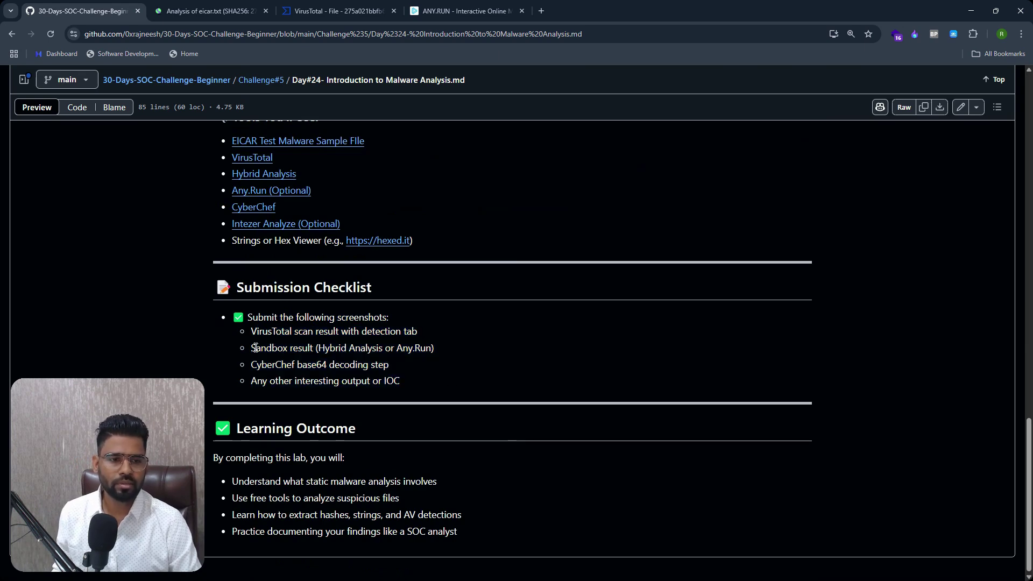
{"action": "left_click_drag", "start_coordinate": [257, 347], "coordinate": [404, 381]}
{"action": "left_click", "coordinate": [453, 389]}
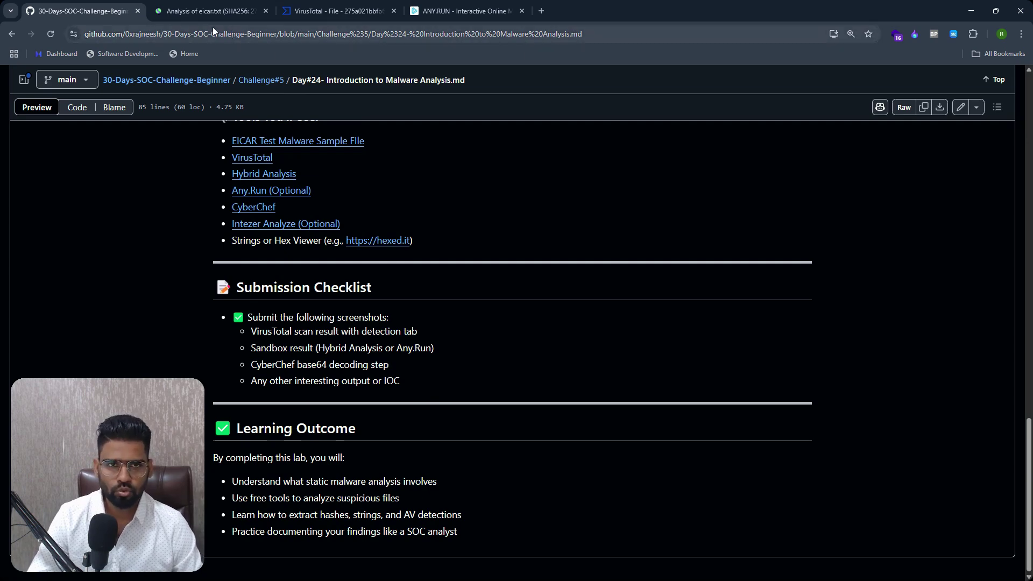
Go to VirusTotal's upload page and drop eicar.txt from the Downloads folder onto it.
{"action": "left_click", "coordinate": [361, 5]}
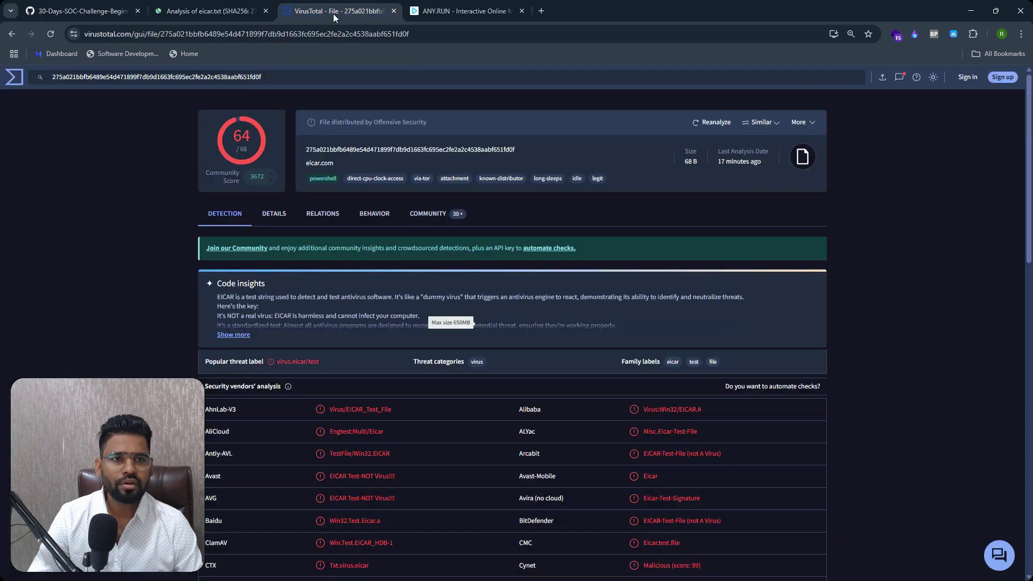
{"action": "left_click", "coordinate": [17, 77]}
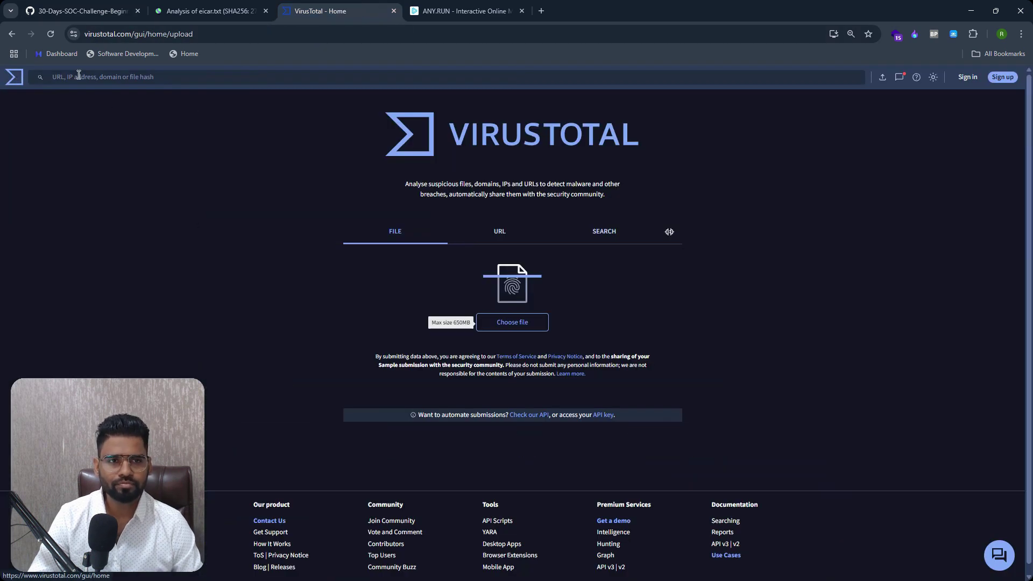
{"action": "left_click", "coordinate": [106, 7]}
{"action": "left_click", "coordinate": [360, 14]}
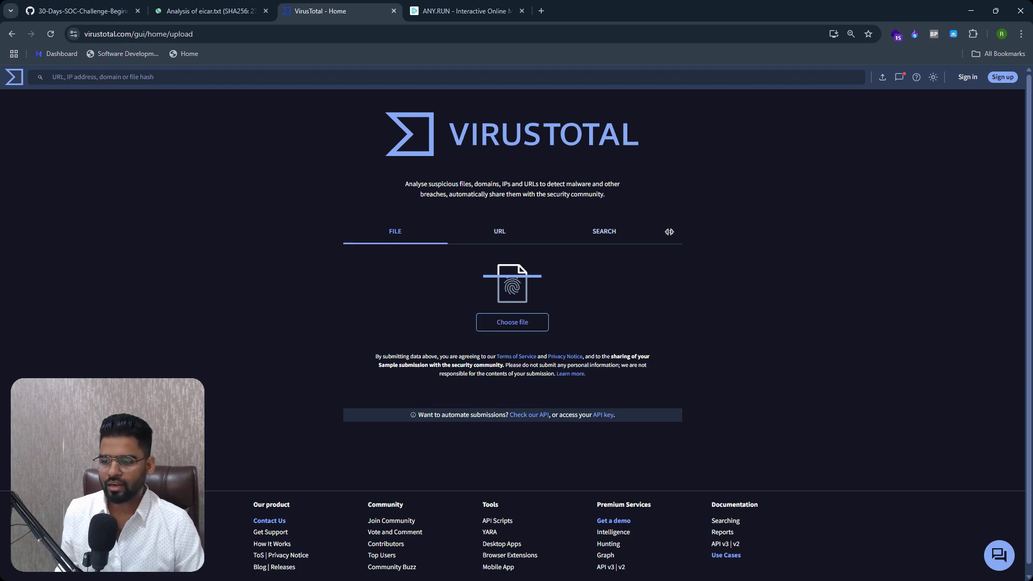
{"action": "left_click_drag", "start_coordinate": [0, 19], "coordinate": [0, 27]}
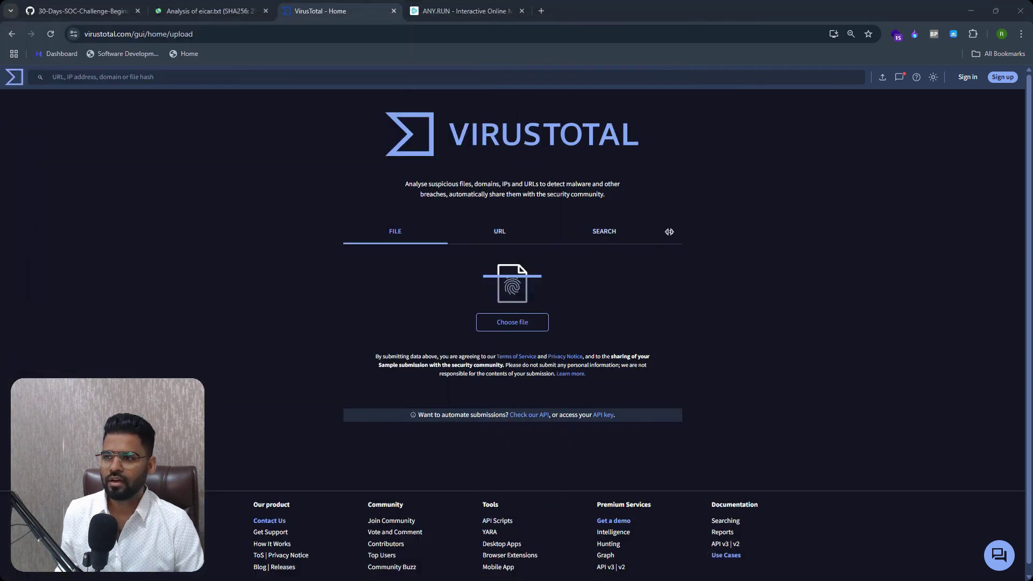
{"action": "left_click_drag", "start_coordinate": [0, 344], "coordinate": [518, 341]}
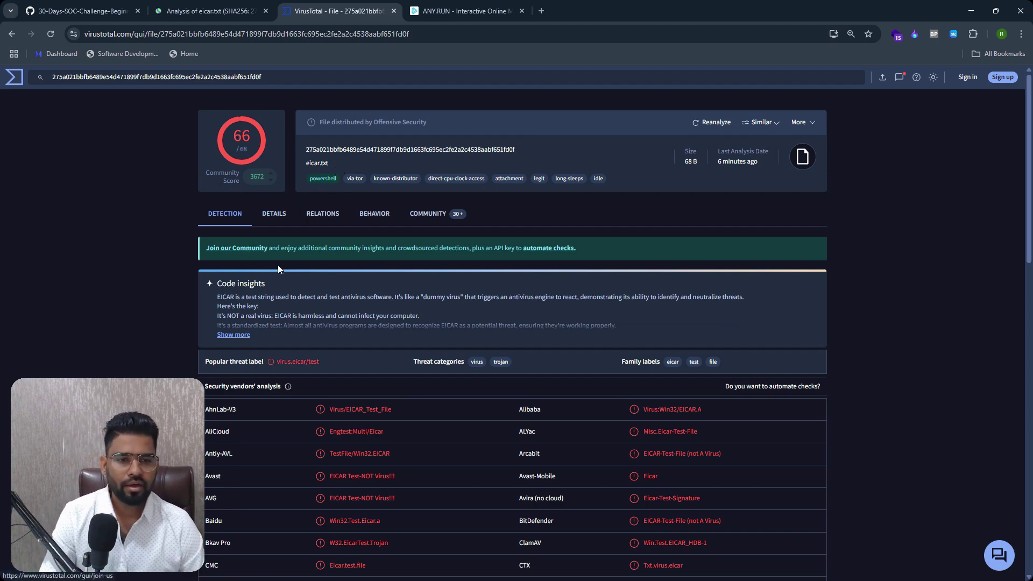
Highlight the Code insights explanation describing EICAR as a harmless dummy antivirus test string.
{"action": "left_click_drag", "start_coordinate": [223, 297], "coordinate": [512, 299]}
{"action": "left_click", "coordinate": [428, 316]}
{"action": "left_click", "coordinate": [469, 302]}
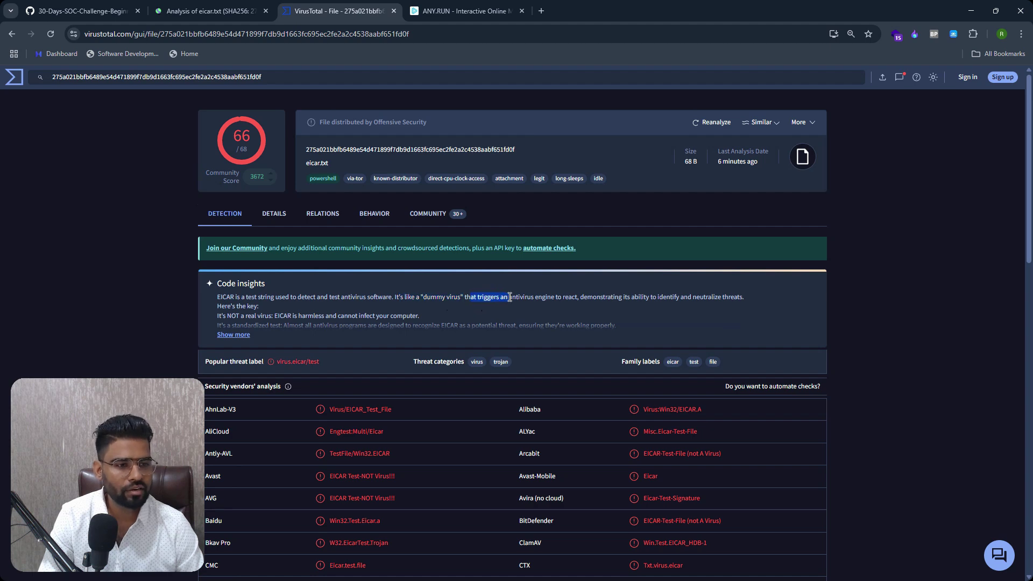
{"action": "left_click", "coordinate": [542, 305]}
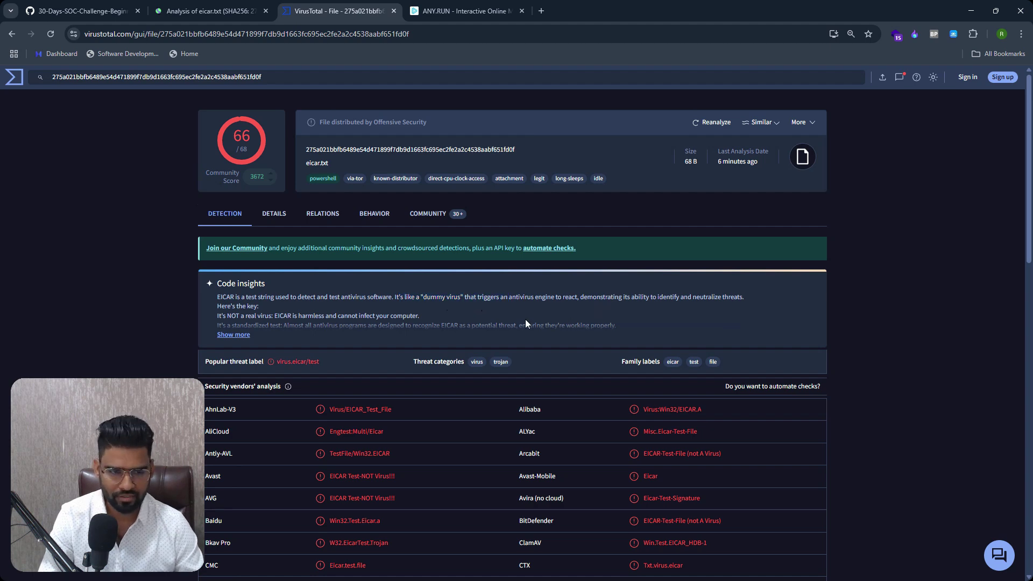
Scroll through the security vendors' verdicts and select the file's SHA-256 hash.
{"action": "scroll", "coordinate": [277, 376], "scroll_direction": "down", "scroll_amount": 10}
{"action": "scroll", "coordinate": [256, 382], "scroll_direction": "down", "scroll_amount": 4}
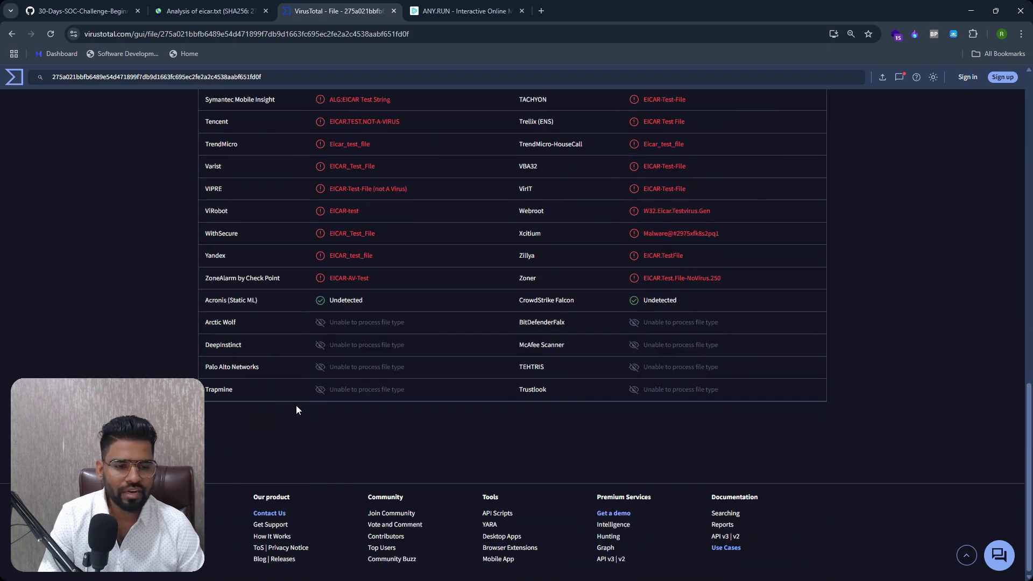
{"action": "scroll", "coordinate": [297, 410], "scroll_direction": "up", "scroll_amount": 15}
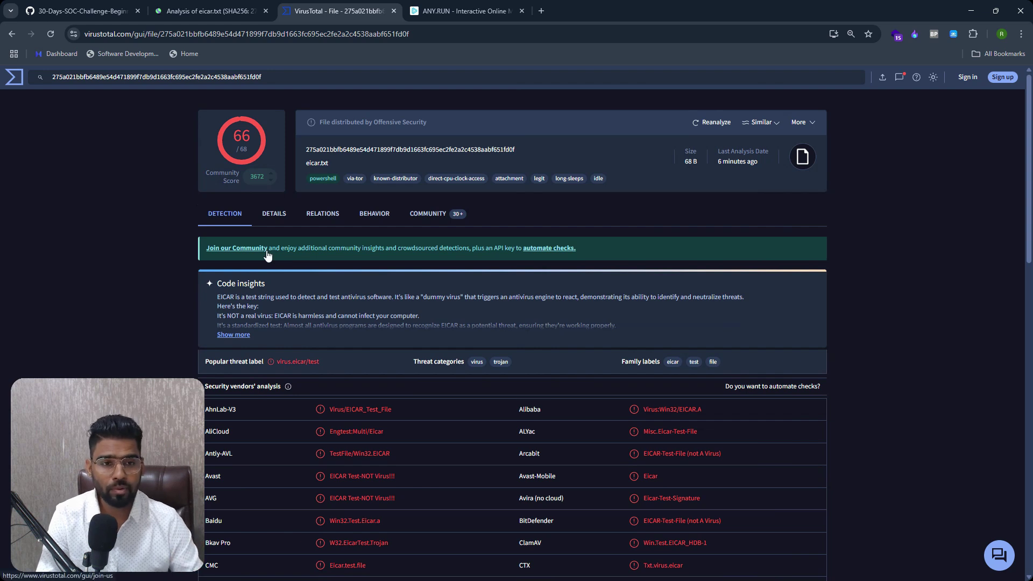
{"action": "double_click", "coordinate": [339, 149]}
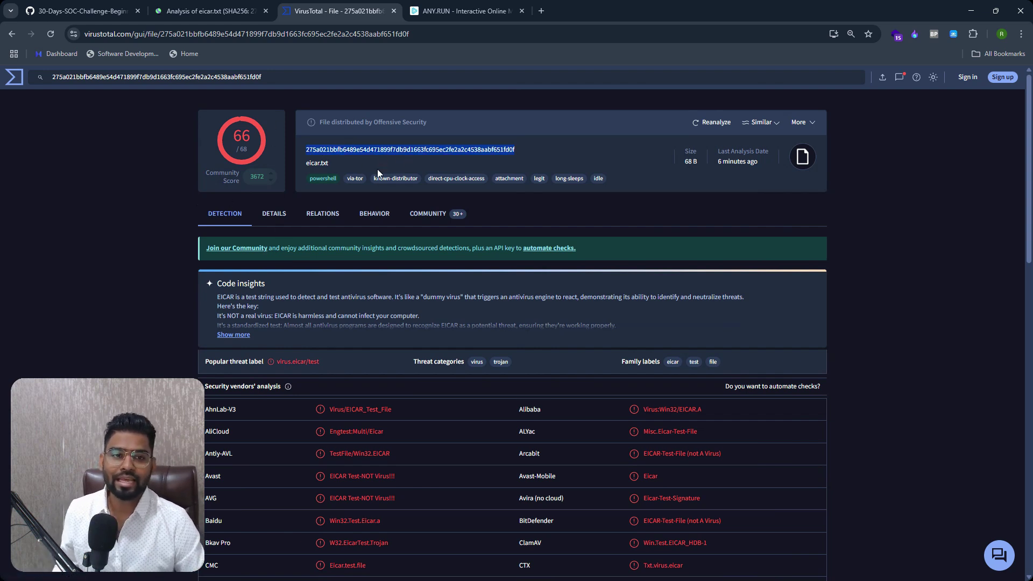
On the Details tab, select the SHA-1 and SHA-256 hashes and search VirusTotal for the SHA-256.
{"action": "left_click", "coordinate": [274, 214]}
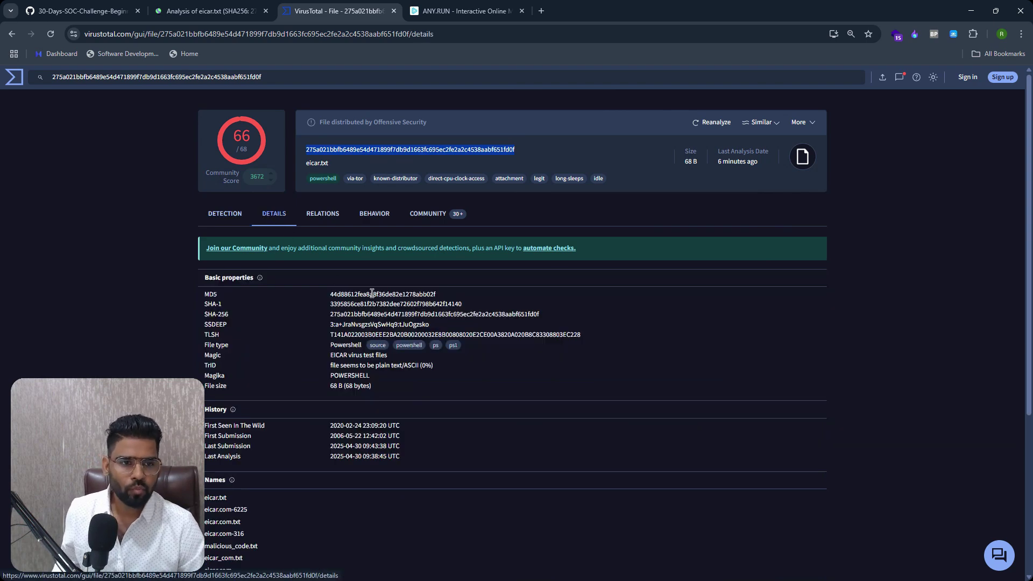
{"action": "left_click", "coordinate": [406, 304]}
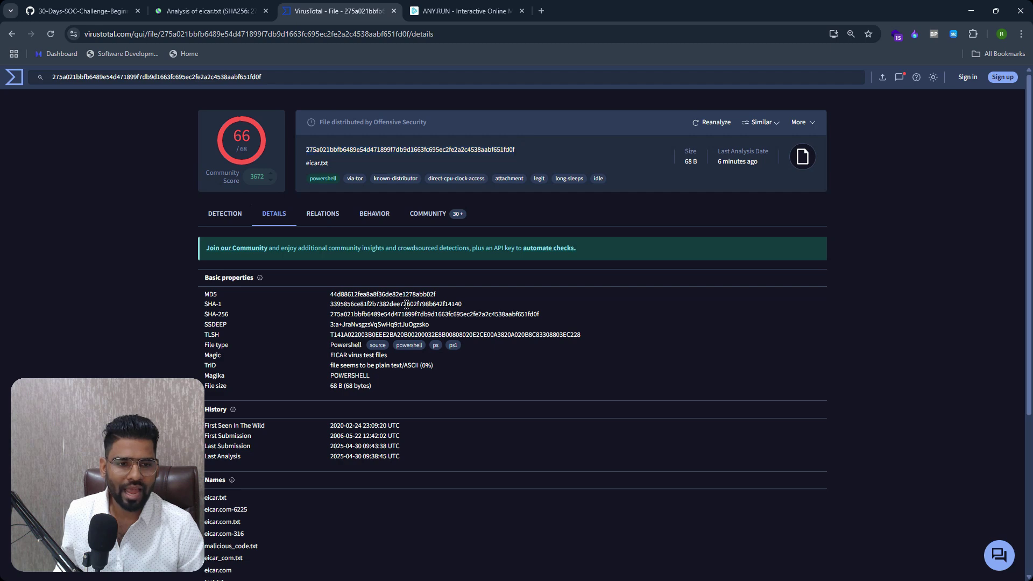
{"action": "double_click", "coordinate": [406, 305]}
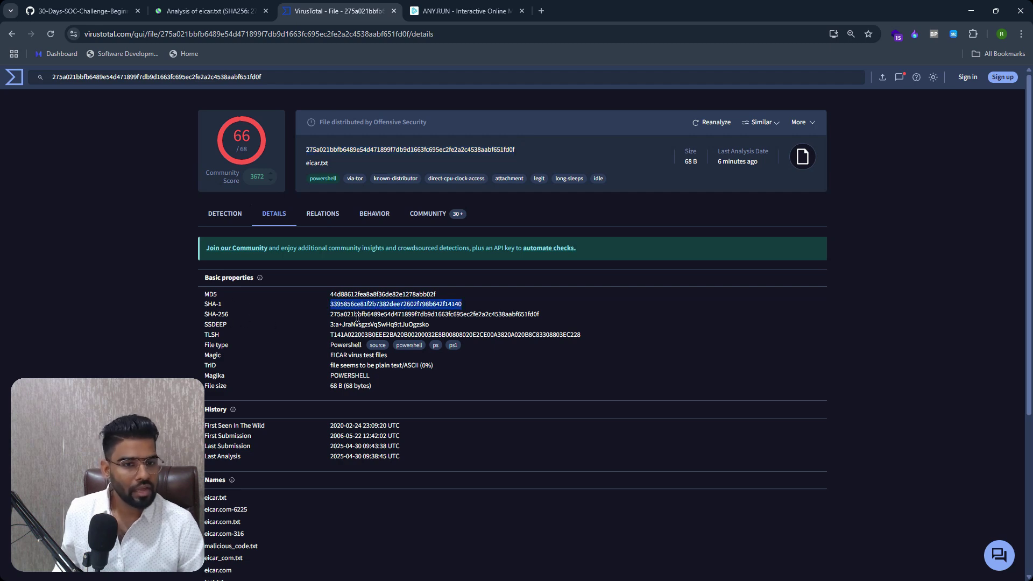
{"action": "double_click", "coordinate": [383, 315]}
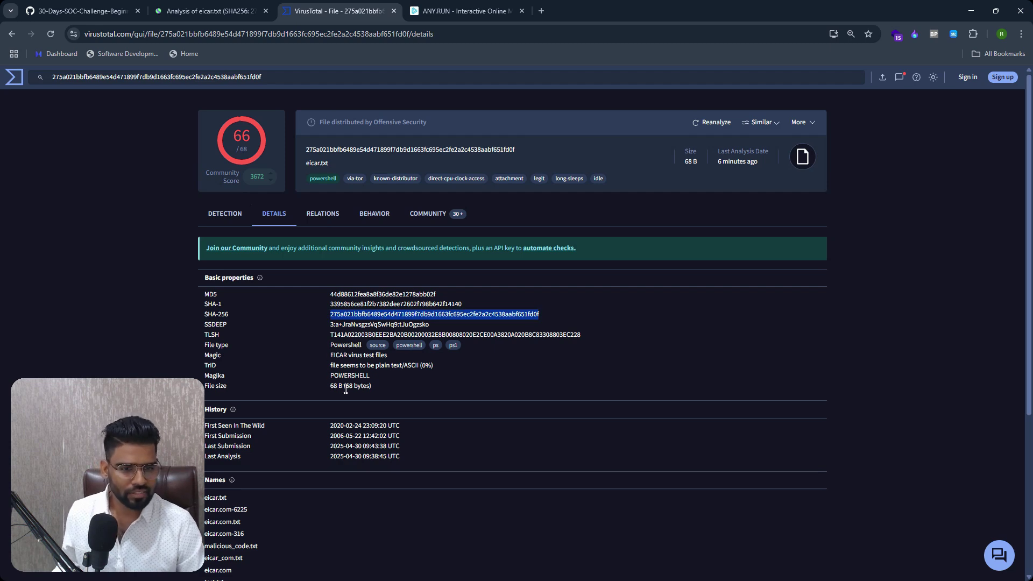
{"action": "scroll", "coordinate": [297, 304], "scroll_direction": "down", "scroll_amount": 5}
{"action": "scroll", "coordinate": [298, 305], "scroll_direction": "up", "scroll_amount": 5}
{"action": "left_click", "coordinate": [169, 81]}
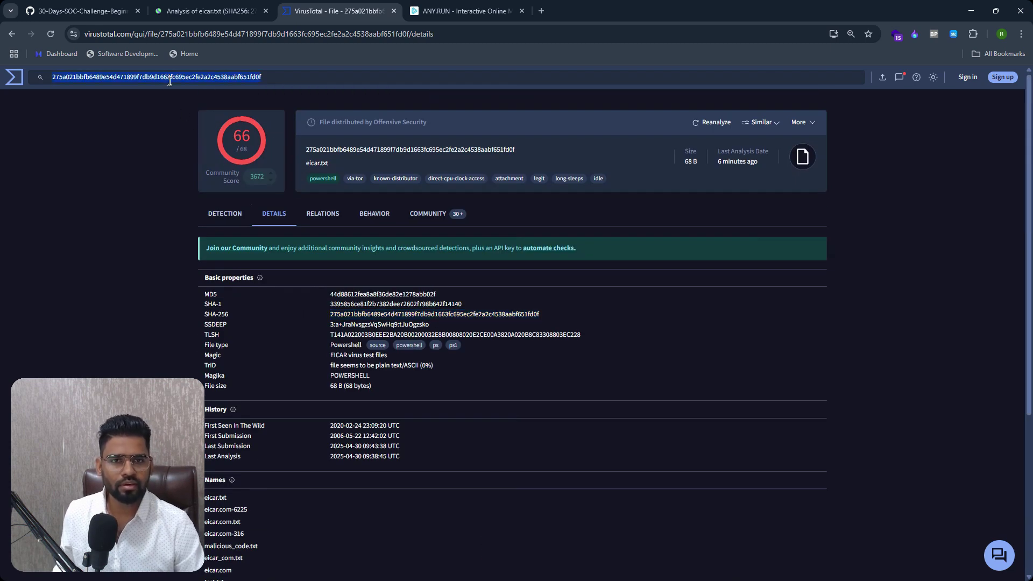
{"action": "key", "text": "Return"}
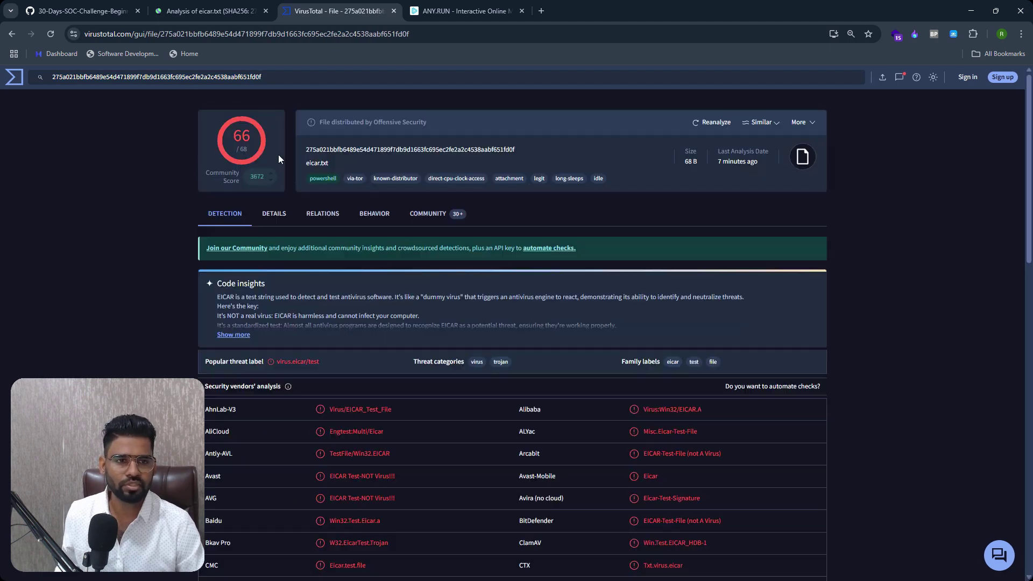
Highlight 'EICAR is a test' and the file's 68-byte size after checking the GitHub instructions.
{"action": "left_click_drag", "start_coordinate": [215, 297], "coordinate": [270, 300]}
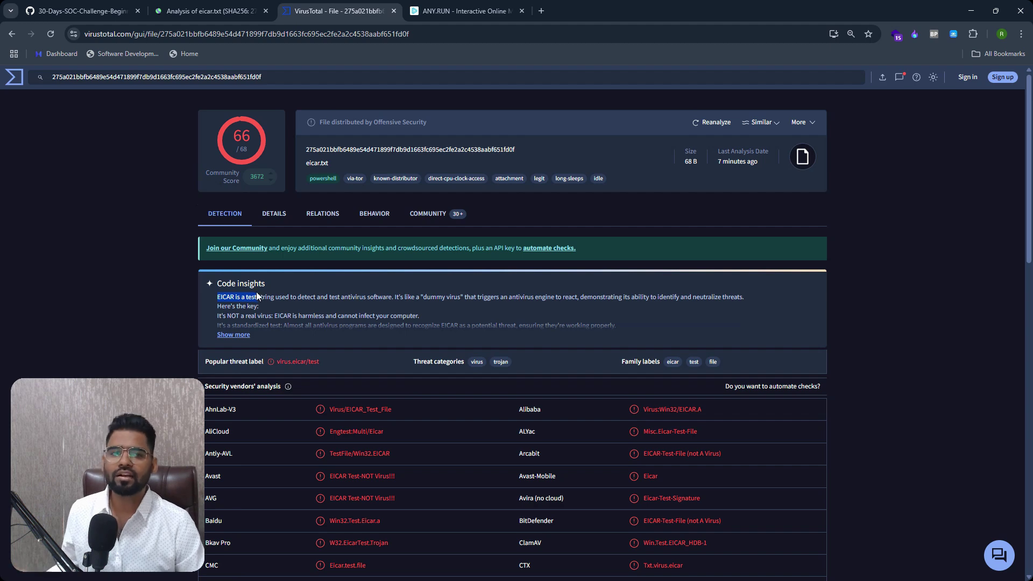
{"action": "left_click", "coordinate": [275, 215]}
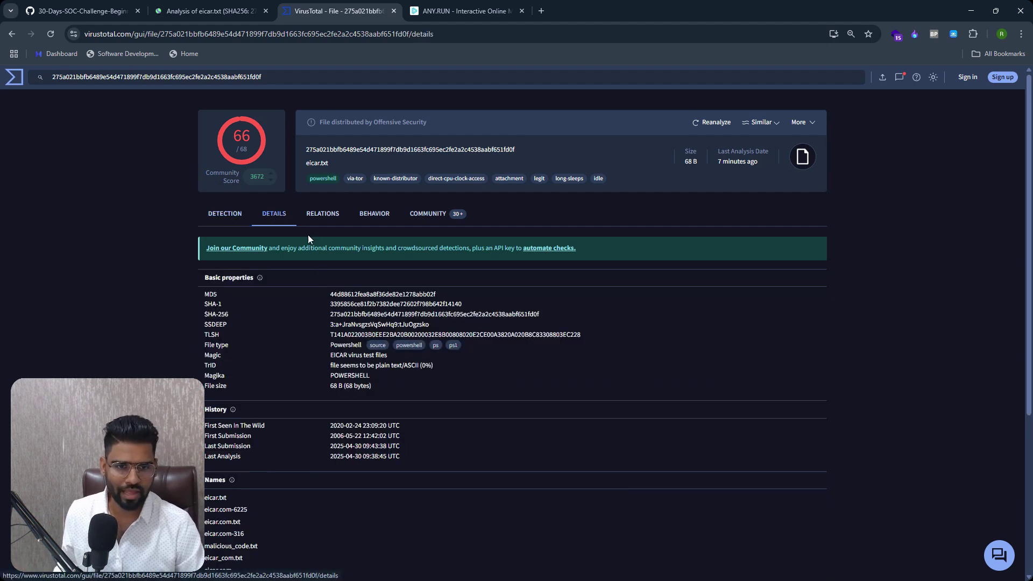
{"action": "left_click_drag", "start_coordinate": [328, 385], "coordinate": [372, 386]}
{"action": "left_click", "coordinate": [100, 5]}
{"action": "scroll", "coordinate": [382, 288], "scroll_direction": "up", "scroll_amount": 10}
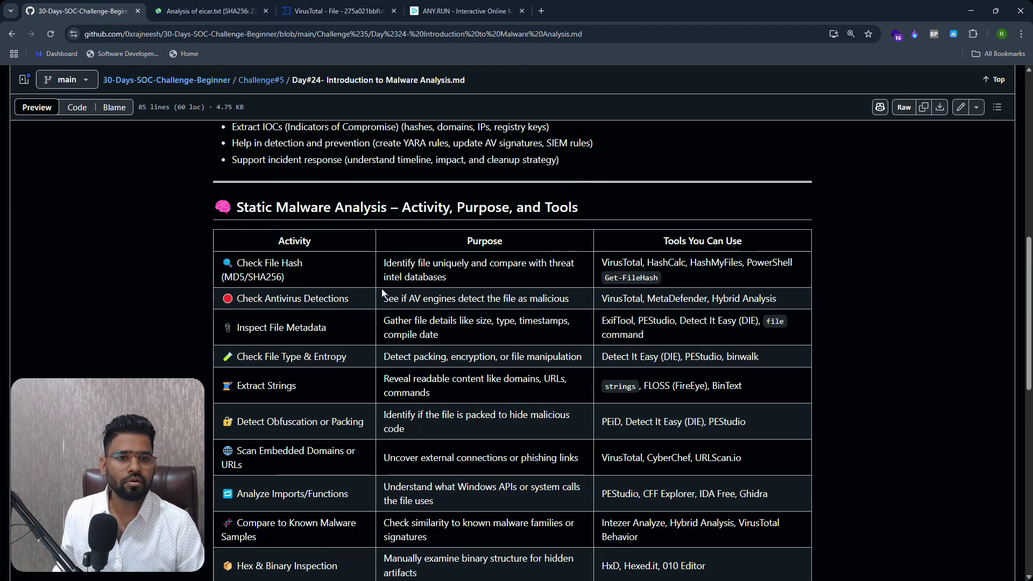
{"action": "scroll", "coordinate": [381, 289], "scroll_direction": "down", "scroll_amount": 5}
{"action": "scroll", "coordinate": [280, 247], "scroll_direction": "up", "scroll_amount": 3}
{"action": "left_click", "coordinate": [338, 11]}
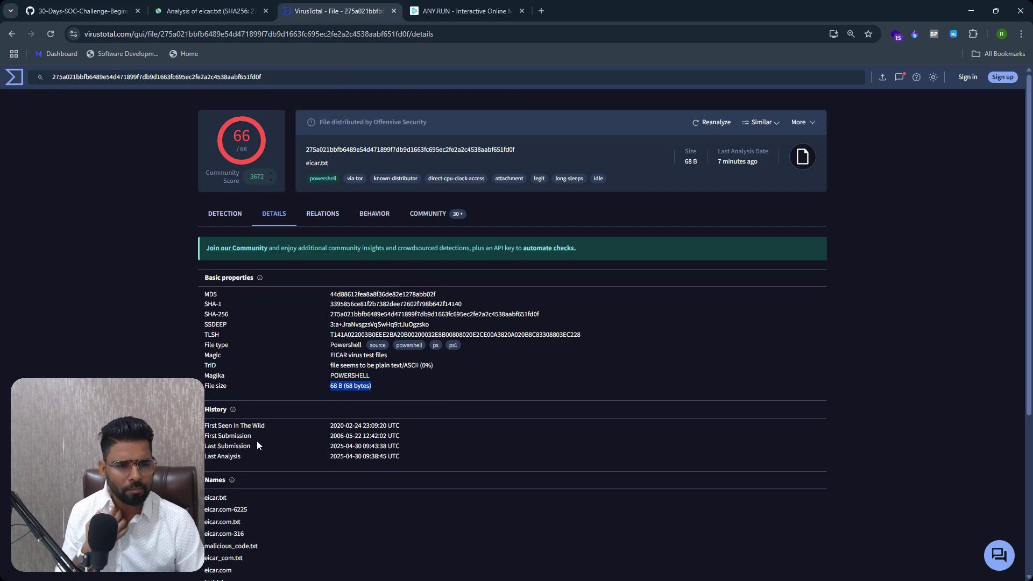
Highlight the submitted names eicar.txt, eicar.com-6225, malicious_code.txt and eicar_com.txt.
{"action": "scroll", "coordinate": [224, 278], "scroll_direction": "down", "scroll_amount": 4}
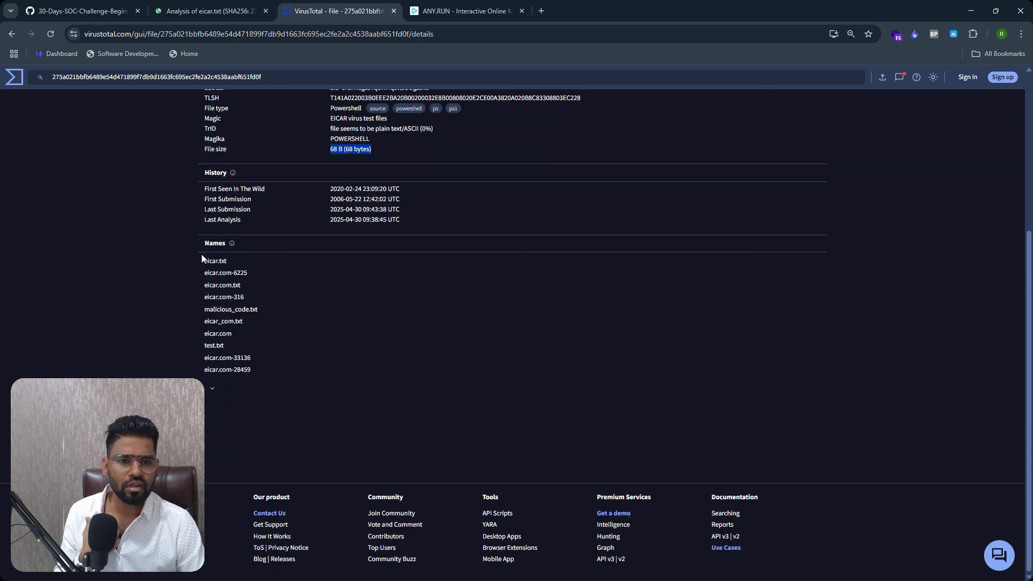
{"action": "left_click_drag", "start_coordinate": [207, 261], "coordinate": [240, 273]}
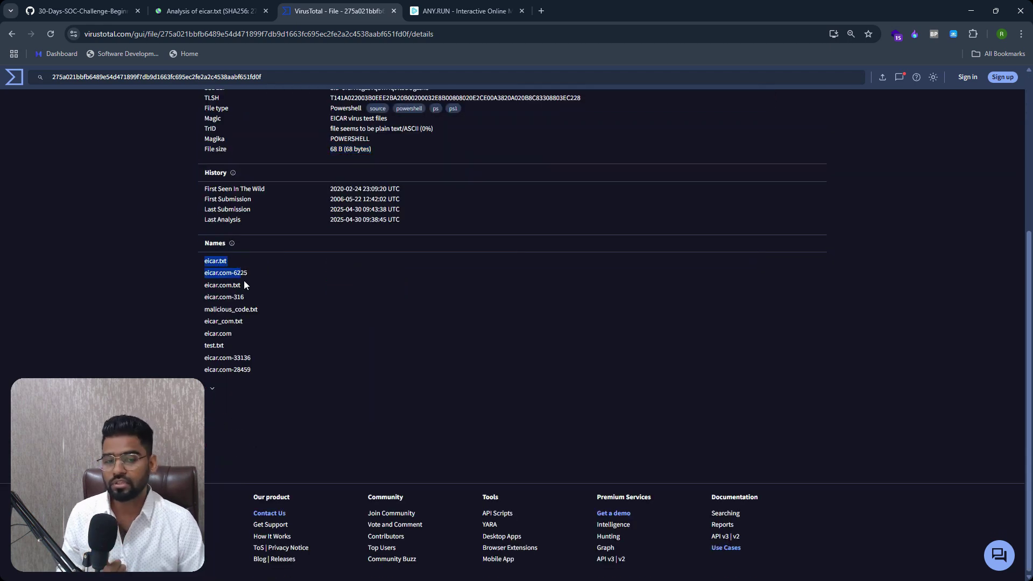
{"action": "left_click", "coordinate": [220, 317]}
{"action": "left_click_drag", "start_coordinate": [220, 316], "coordinate": [291, 324]}
{"action": "scroll", "coordinate": [291, 324], "scroll_direction": "up", "scroll_amount": 5}
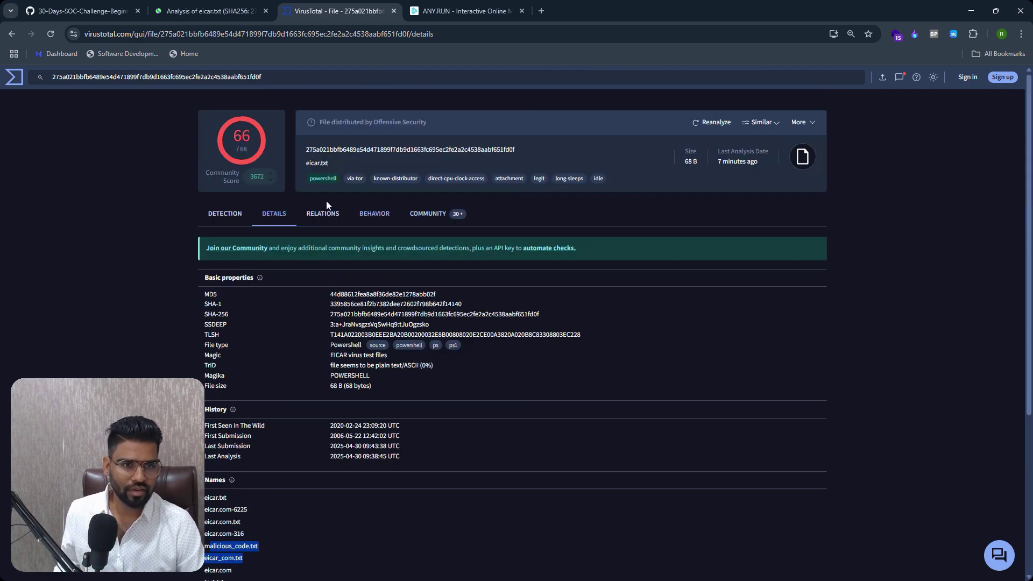
Open the Behavior tab and expand the Execution and Persistence MITRE ATT&CK tactics.
{"action": "left_click", "coordinate": [370, 218]}
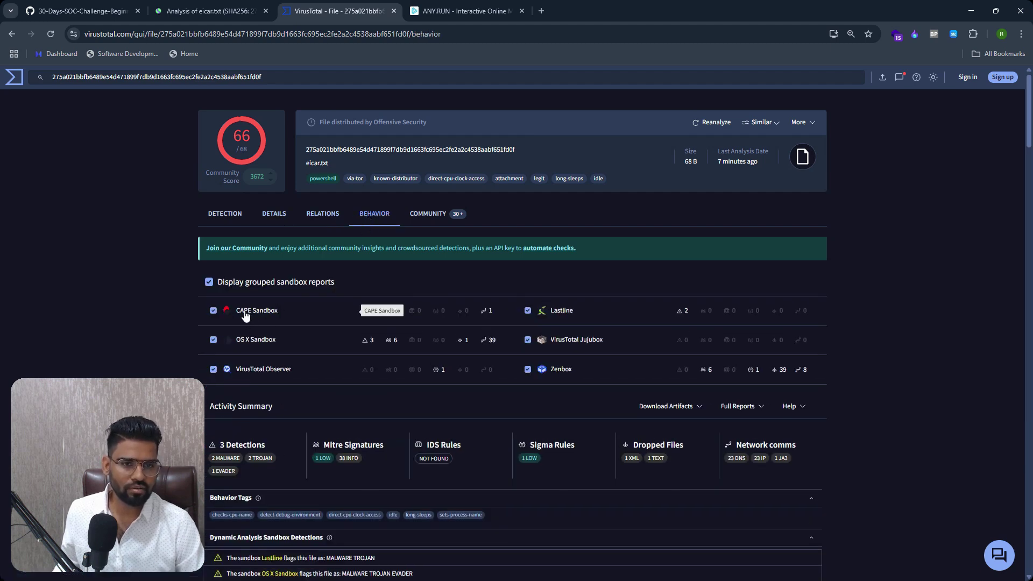
{"action": "scroll", "coordinate": [345, 334], "scroll_direction": "down", "scroll_amount": 5}
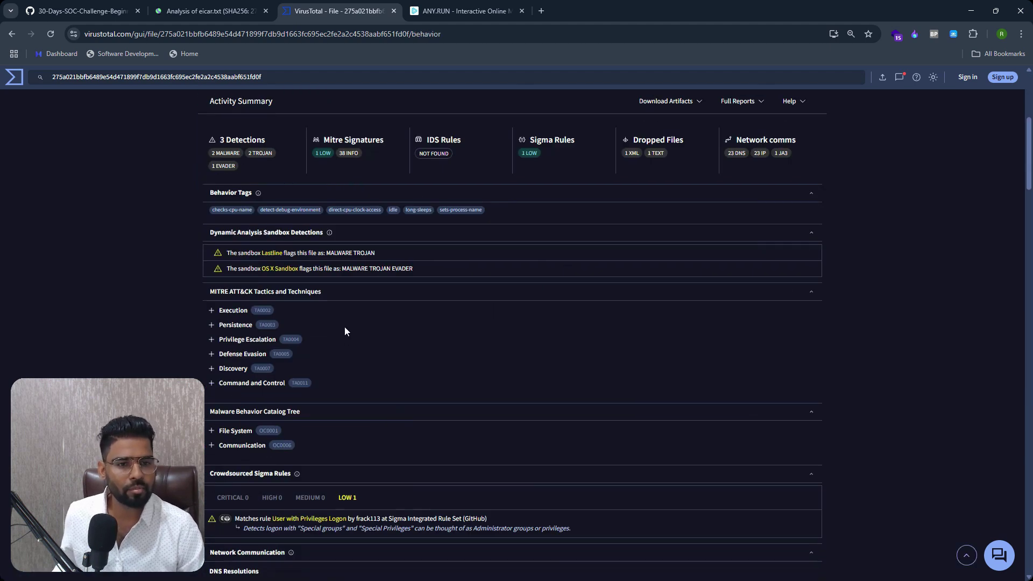
{"action": "left_click", "coordinate": [211, 311]}
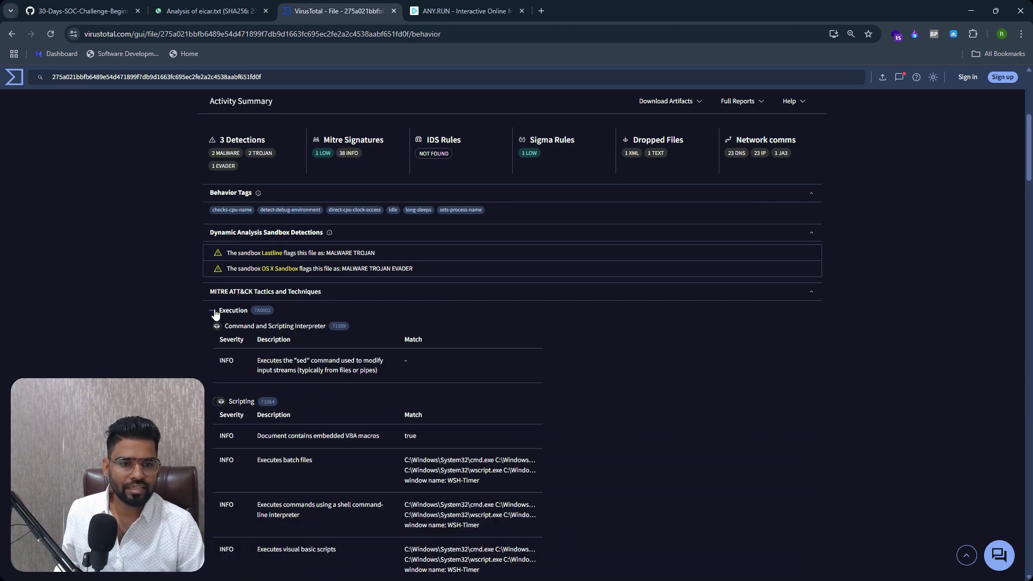
{"action": "left_click", "coordinate": [212, 310]}
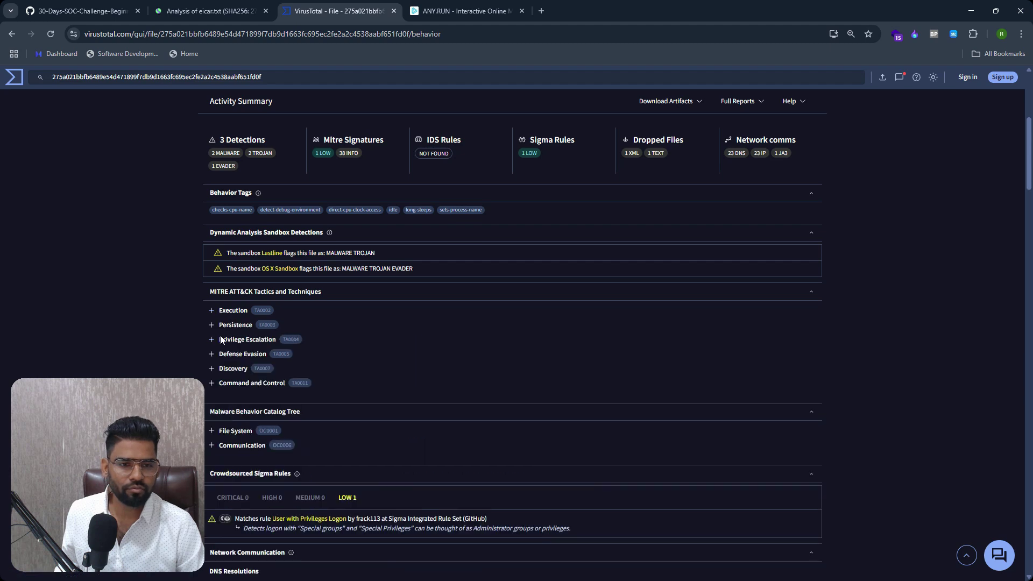
{"action": "left_click", "coordinate": [211, 324]}
Review the low Sigma rule match and the 23 DNS and 23 IP network connections.
{"action": "scroll", "coordinate": [286, 366], "scroll_direction": "down", "scroll_amount": 5}
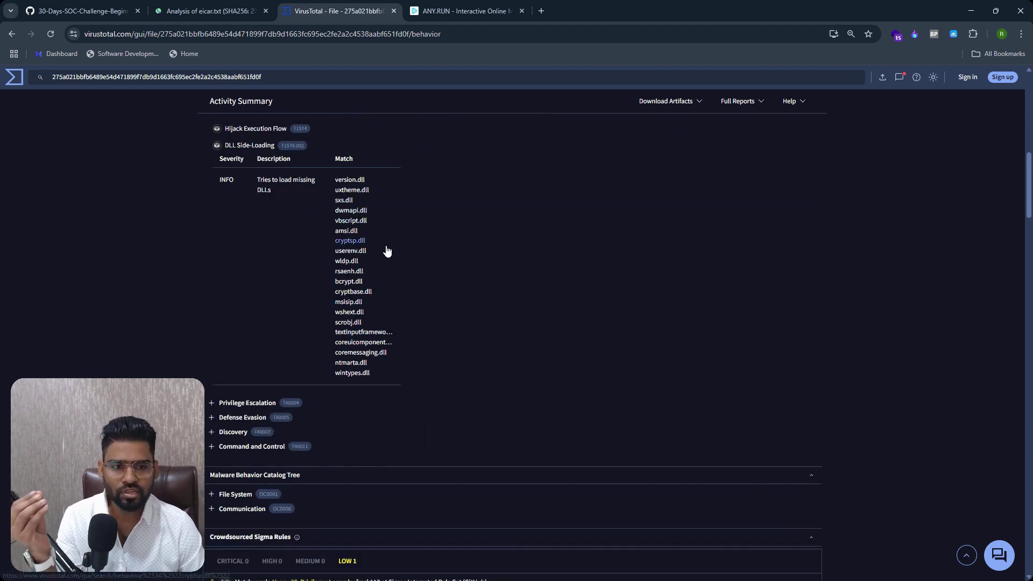
{"action": "scroll", "coordinate": [318, 411], "scroll_direction": "down", "scroll_amount": 5}
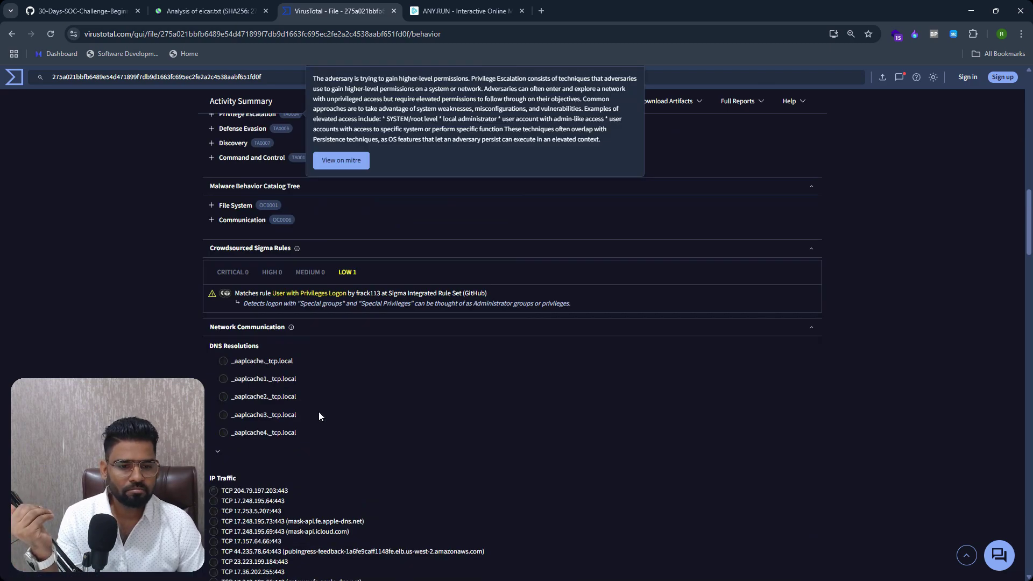
{"action": "scroll", "coordinate": [332, 288], "scroll_direction": "down", "scroll_amount": 5}
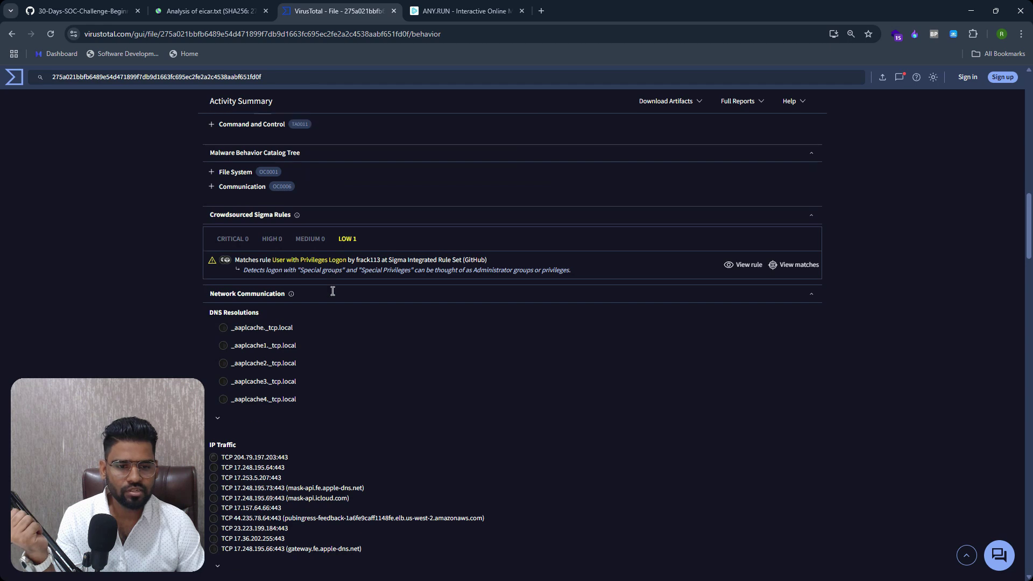
{"action": "scroll", "coordinate": [238, 209], "scroll_direction": "up", "scroll_amount": 5}
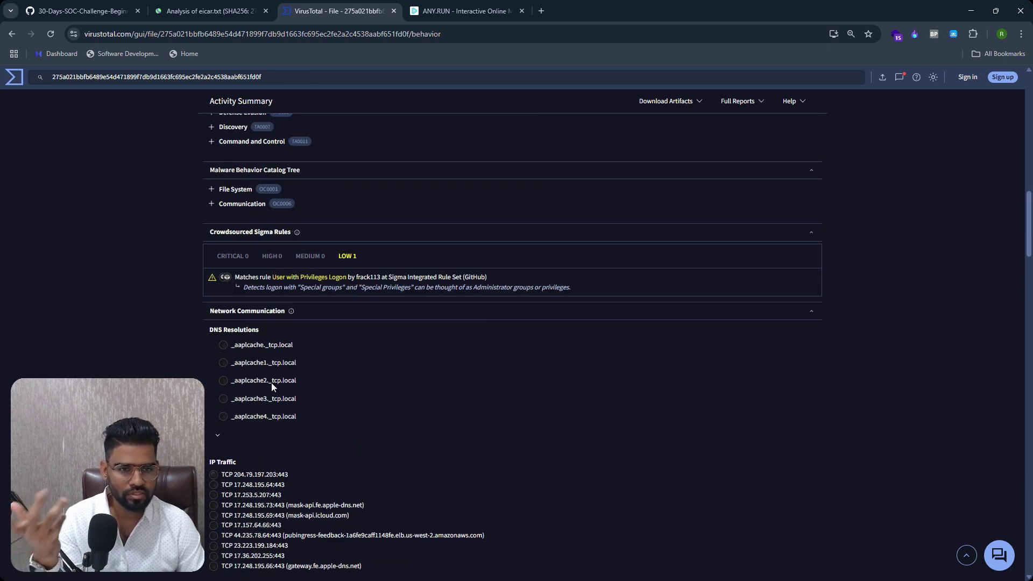
{"action": "scroll", "coordinate": [266, 432], "scroll_direction": "down", "scroll_amount": 5}
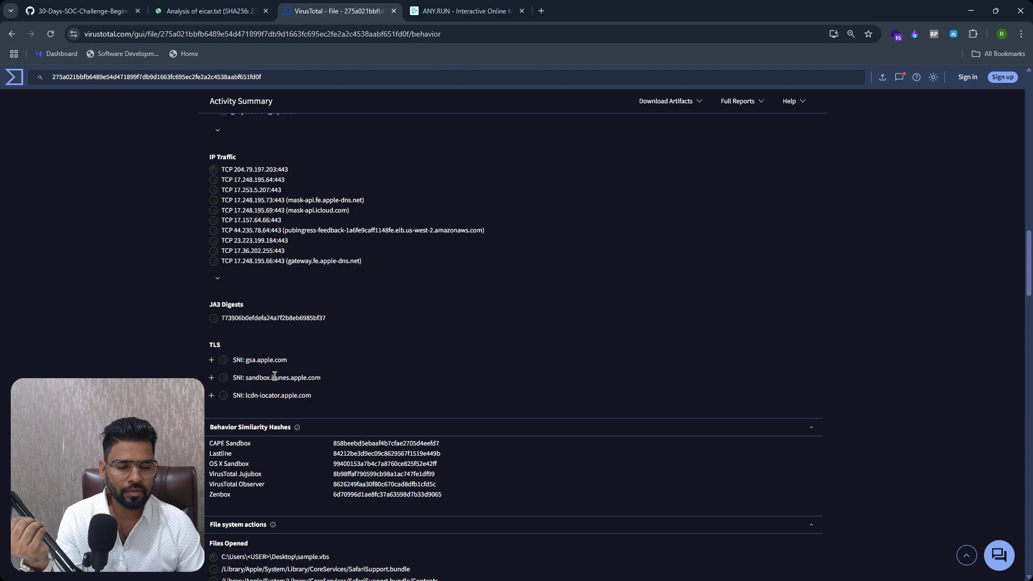
{"action": "scroll", "coordinate": [275, 376], "scroll_direction": "down", "scroll_amount": 5}
{"action": "scroll", "coordinate": [321, 267], "scroll_direction": "down", "scroll_amount": 3}
{"action": "scroll", "coordinate": [321, 268], "scroll_direction": "up", "scroll_amount": 20}
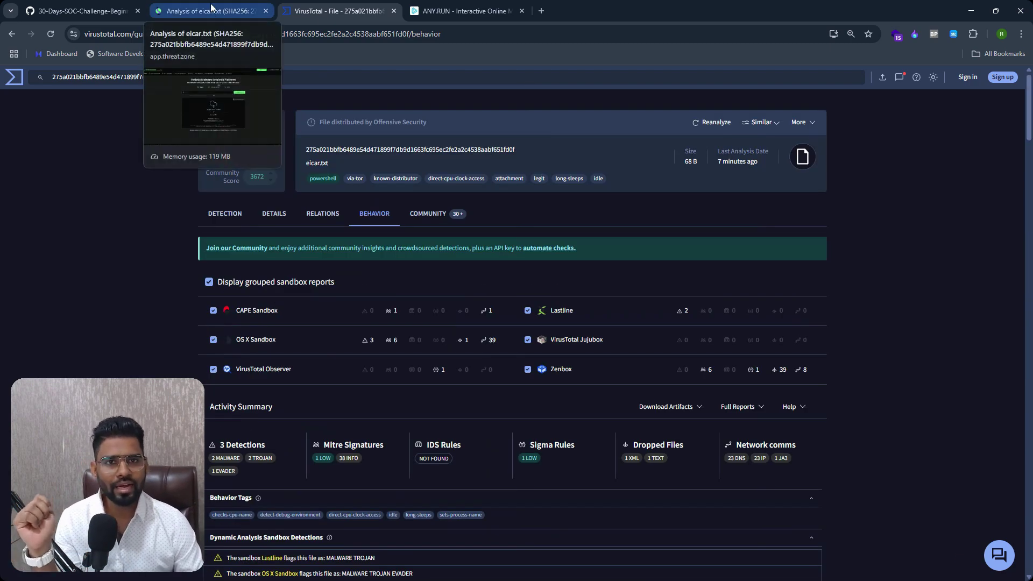
View the GitHub challenge's Submission Checklist, then return to the Threat.Zone scan page.
{"action": "left_click", "coordinate": [11, 11]}
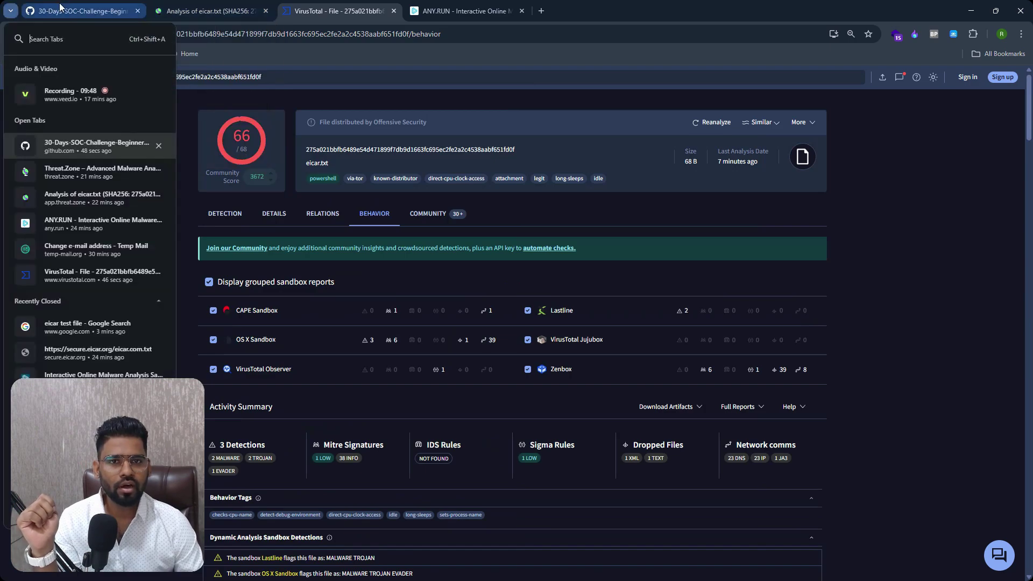
{"action": "left_click", "coordinate": [61, 7]}
{"action": "scroll", "coordinate": [311, 249], "scroll_direction": "down", "scroll_amount": 10}
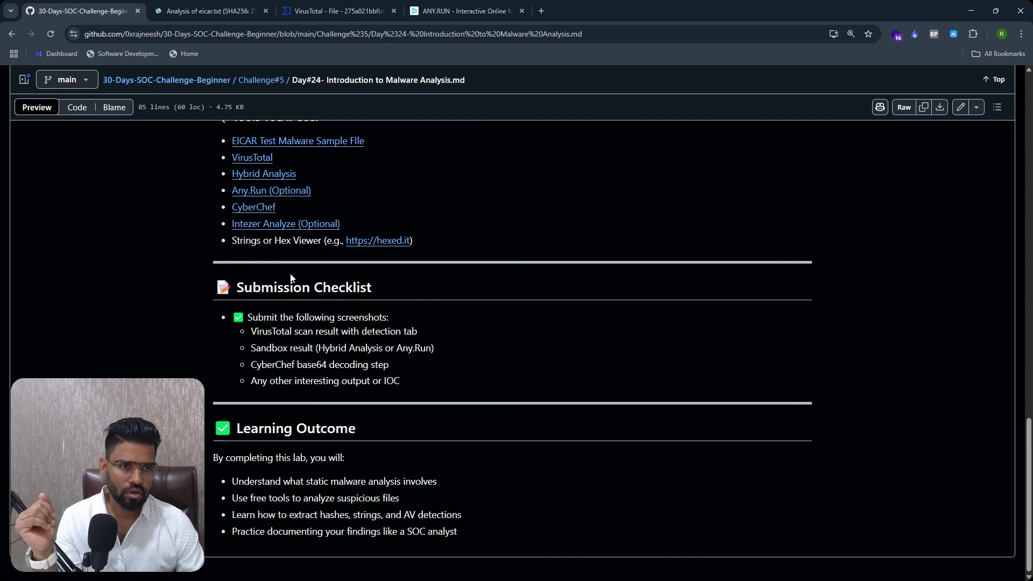
{"action": "left_click", "coordinate": [194, 9]}
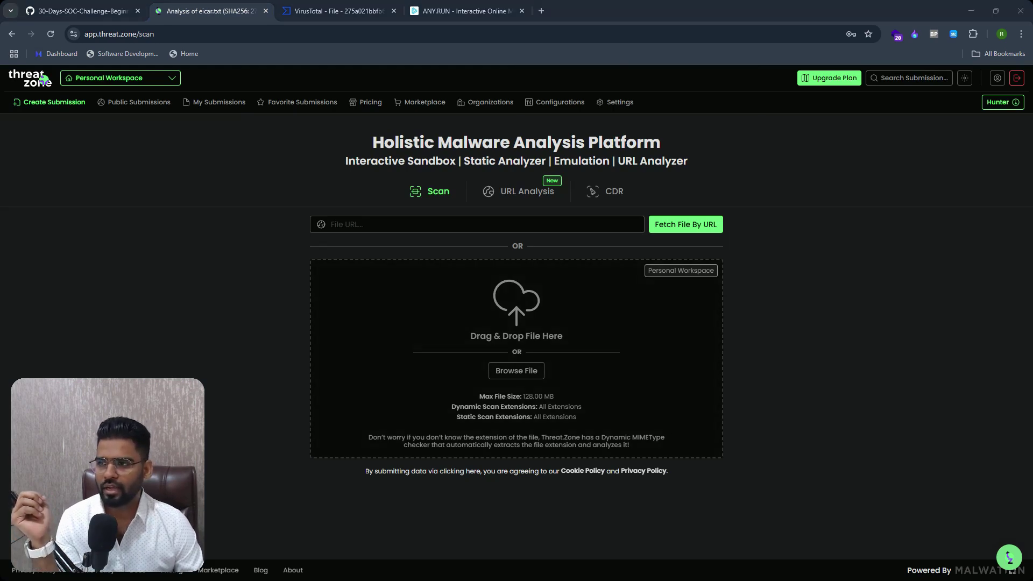
Upload eicar.txt to Threat.Zone with Dynamic Scan off and launch a static-only scan.
{"action": "left_click_drag", "start_coordinate": [1032, 354], "coordinate": [582, 366]}
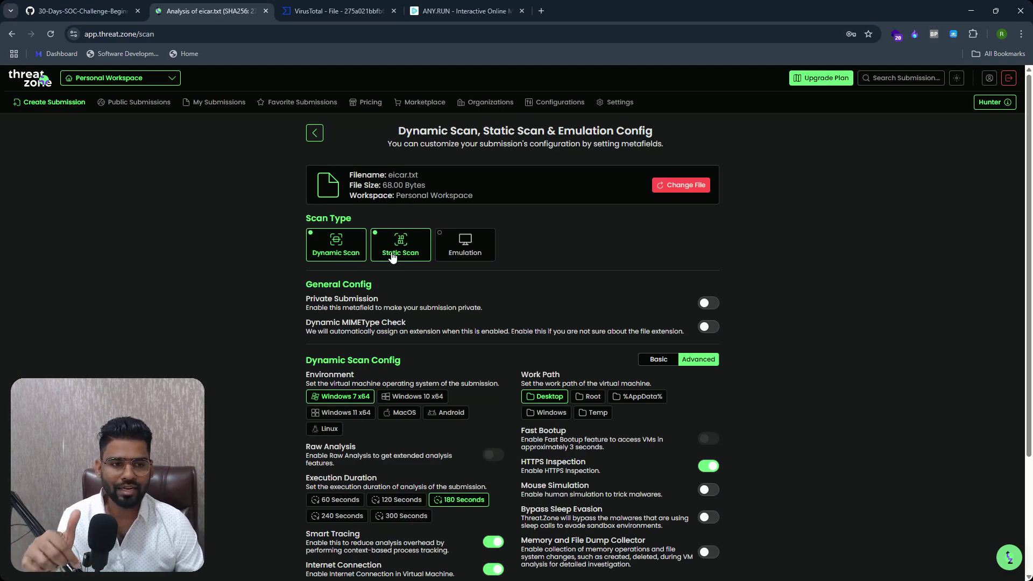
{"action": "left_click", "coordinate": [335, 256]}
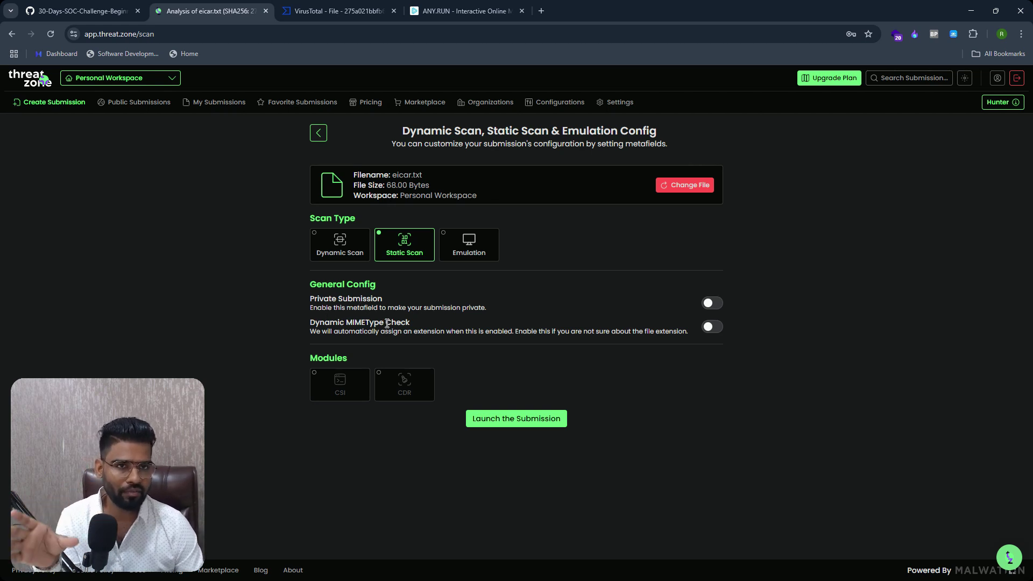
{"action": "left_click", "coordinate": [534, 423]}
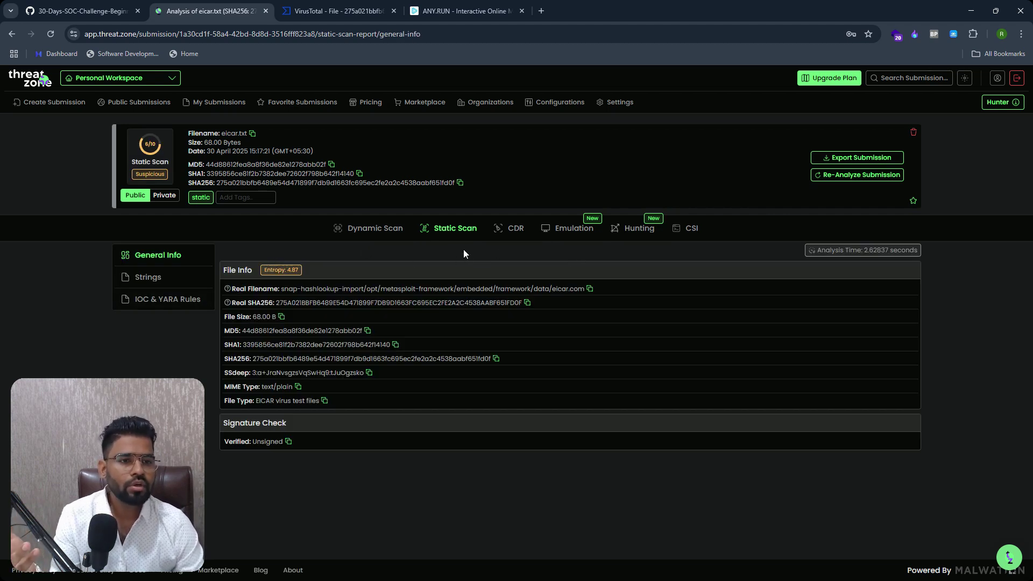
Show the extracted strings, including the EICAR test string, and move Notepad's eicar.txt window to the top.
{"action": "left_click", "coordinate": [156, 280]}
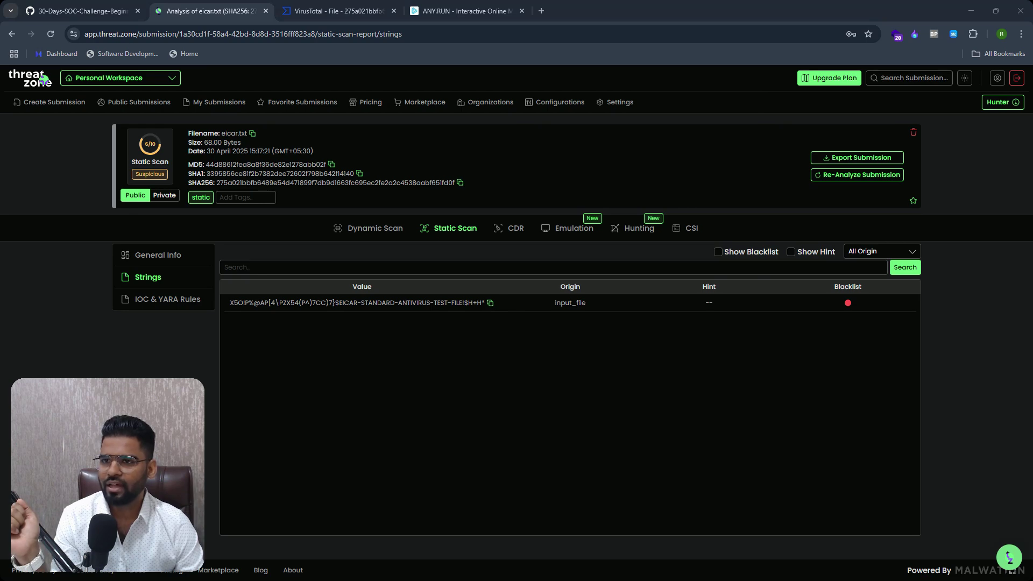
{"action": "left_click_drag", "start_coordinate": [0, 104], "coordinate": [468, 22]}
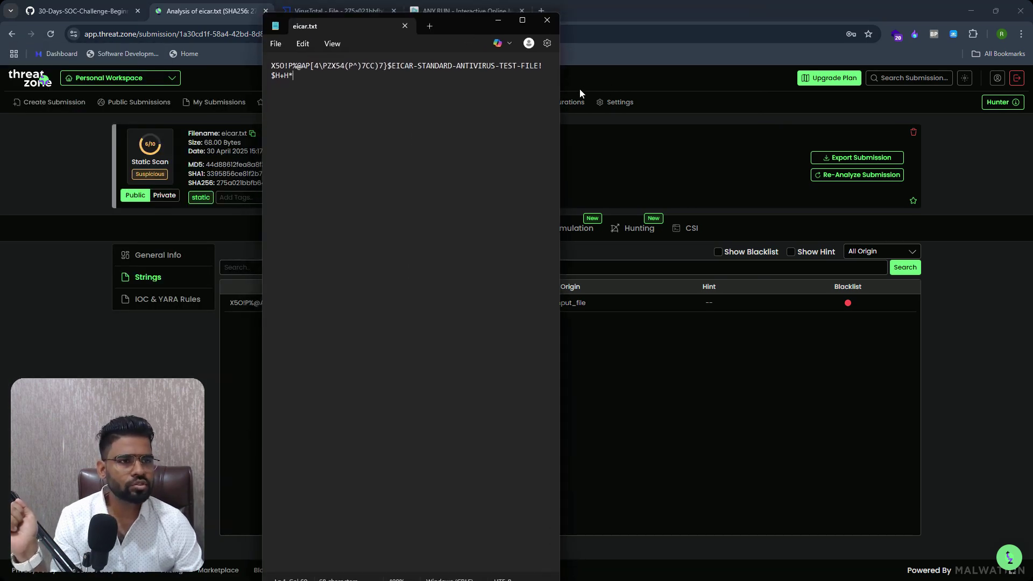
Widen Notepad so the full EICAR string fits on one line, select it, then minimize Notepad.
{"action": "left_click_drag", "start_coordinate": [559, 83], "coordinate": [765, 85]}
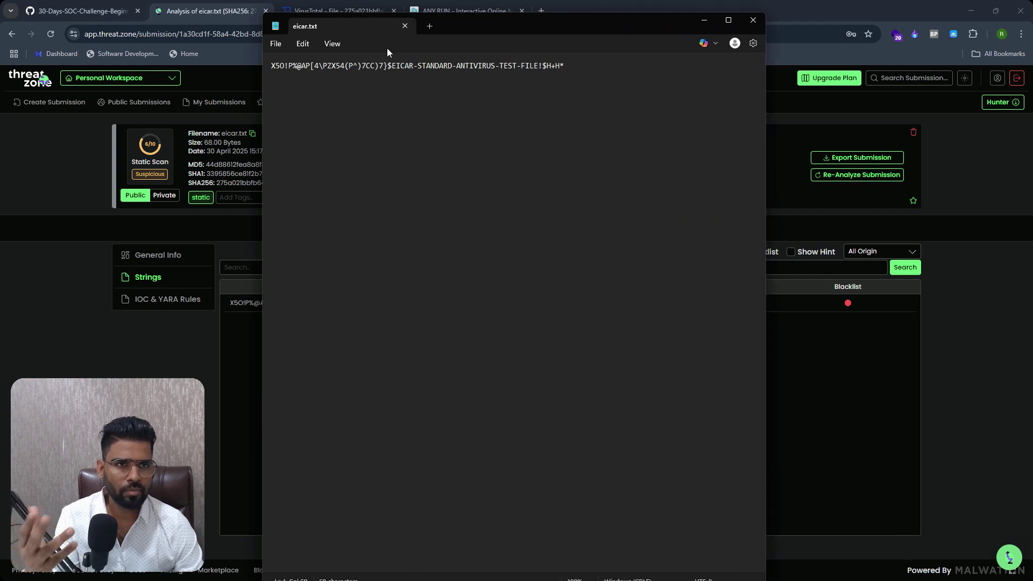
{"action": "triple_click", "coordinate": [307, 67]}
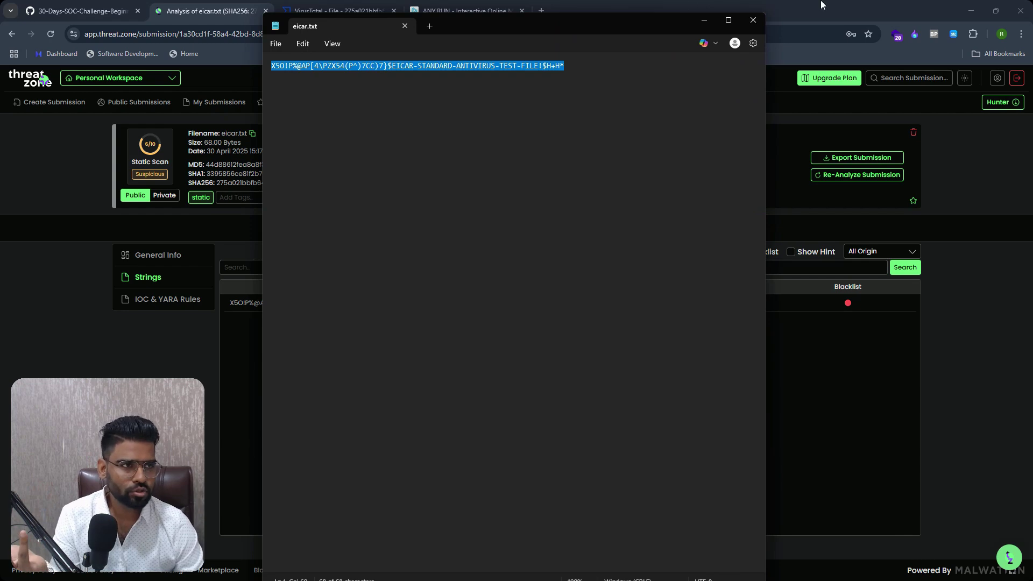
{"action": "left_click", "coordinate": [703, 20]}
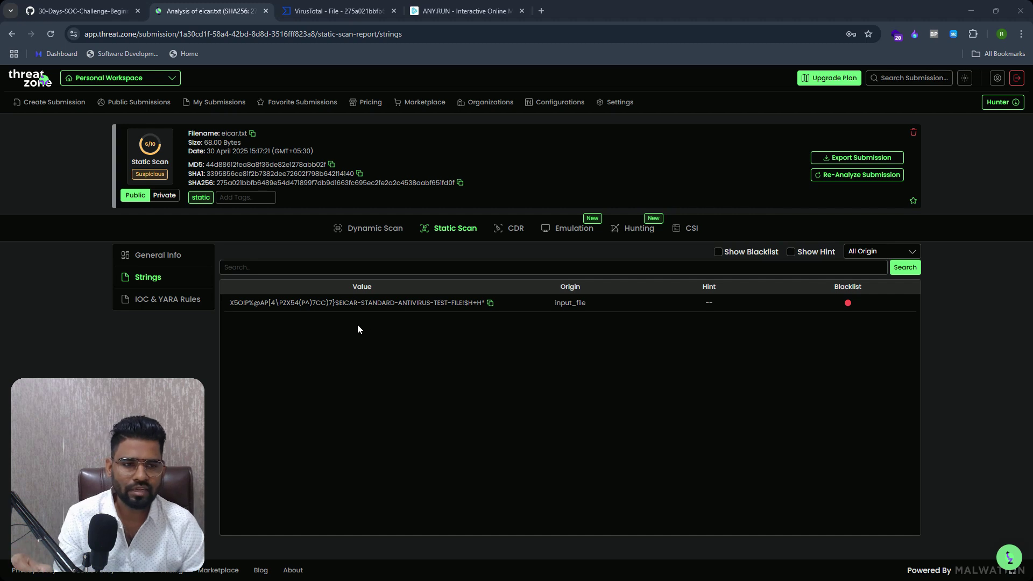
Review the SUSP_Just_EICAR YARA match and the empty IOC lists, then return to General Info.
{"action": "left_click", "coordinate": [156, 301]}
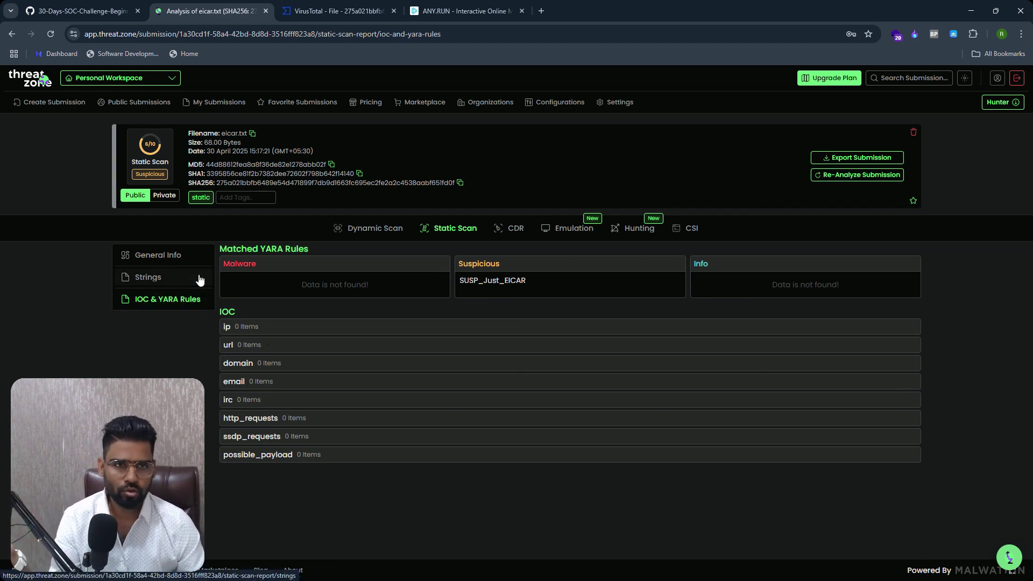
{"action": "left_click", "coordinate": [164, 260]}
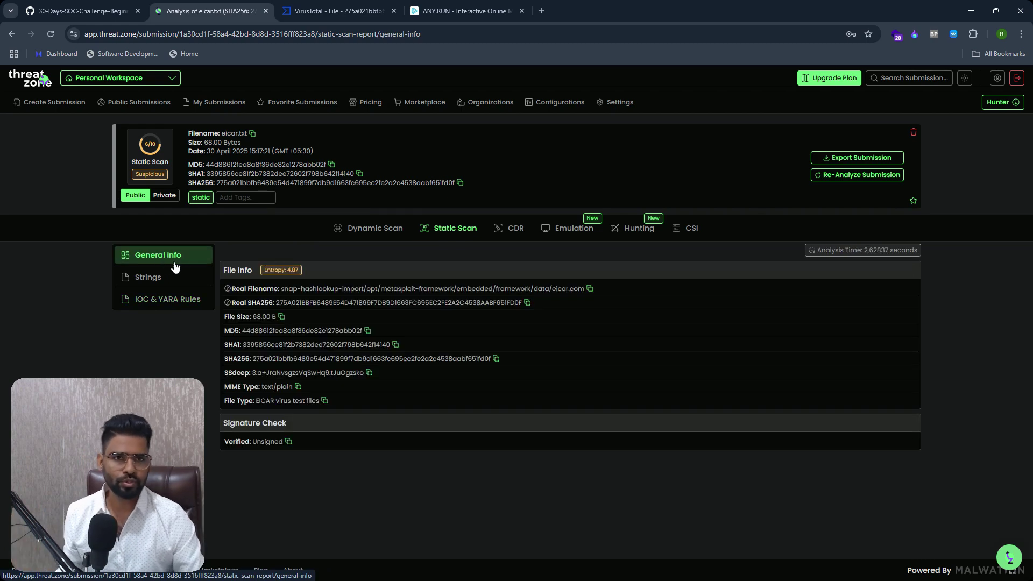